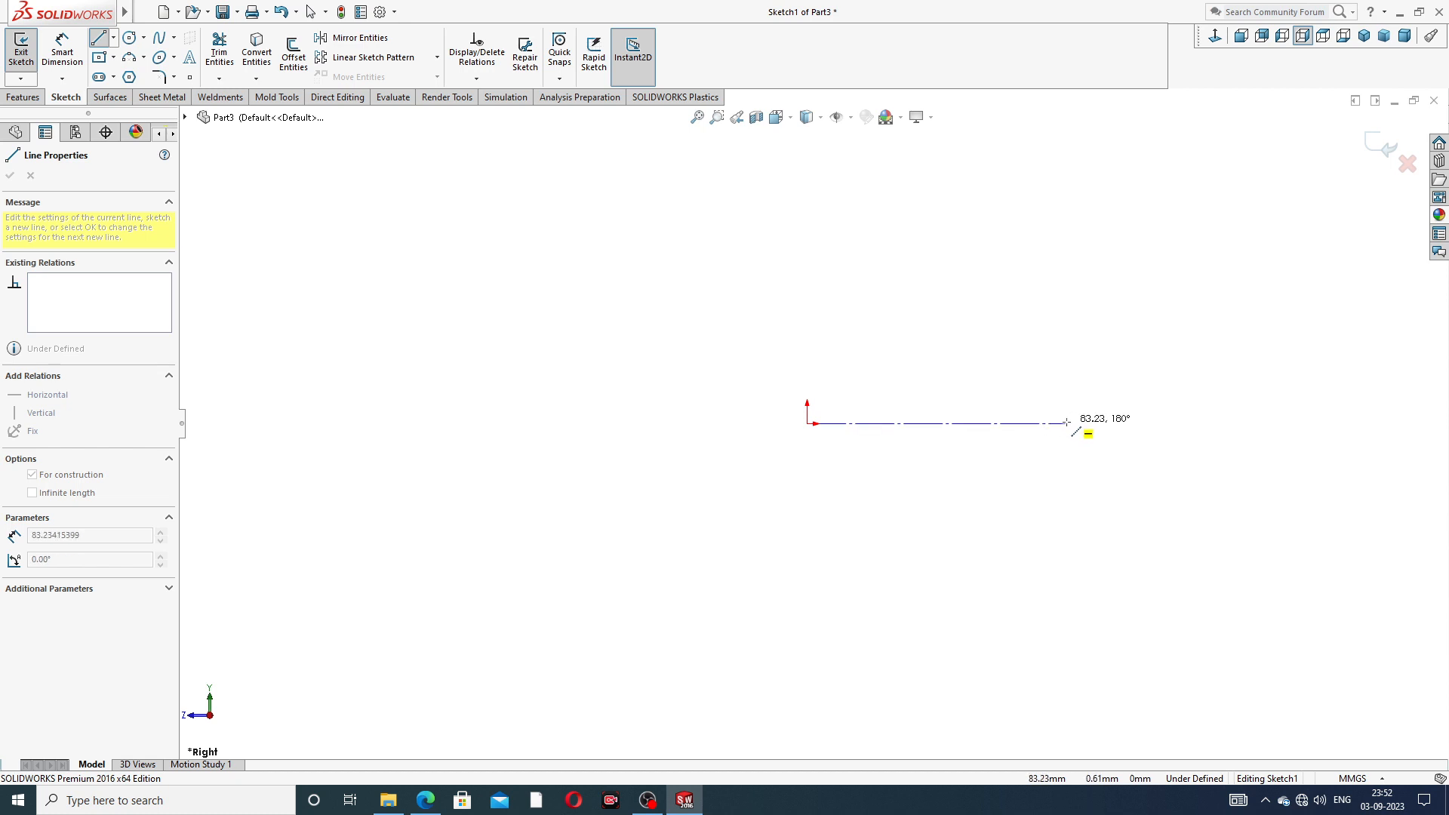
Finish the horizontal centerline running from the origin and leave it deselected.
{"action": "left_click", "coordinate": [1153, 424]}
{"action": "right_click", "coordinate": [1173, 363]}
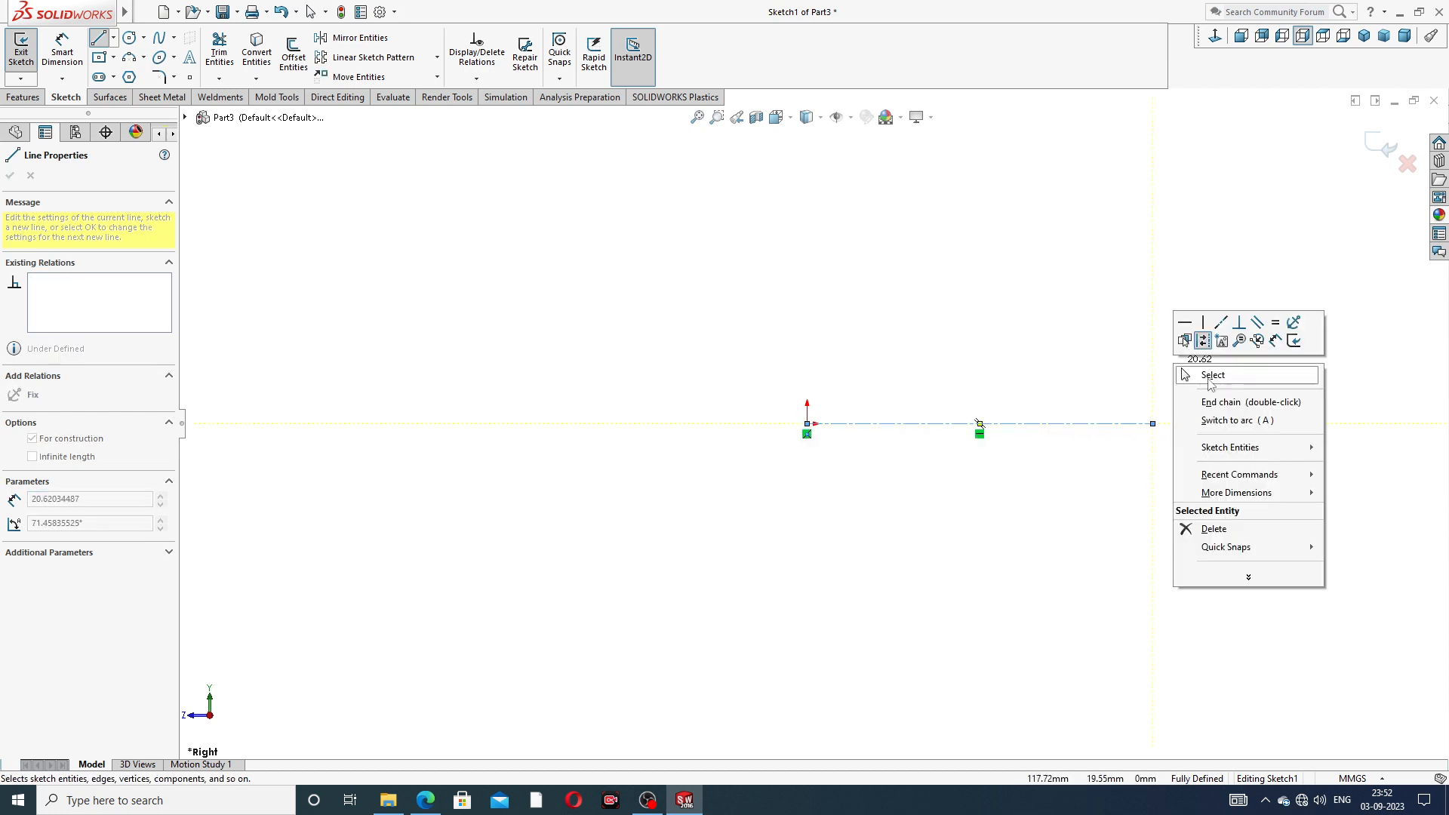
{"action": "left_click", "coordinate": [1212, 377]}
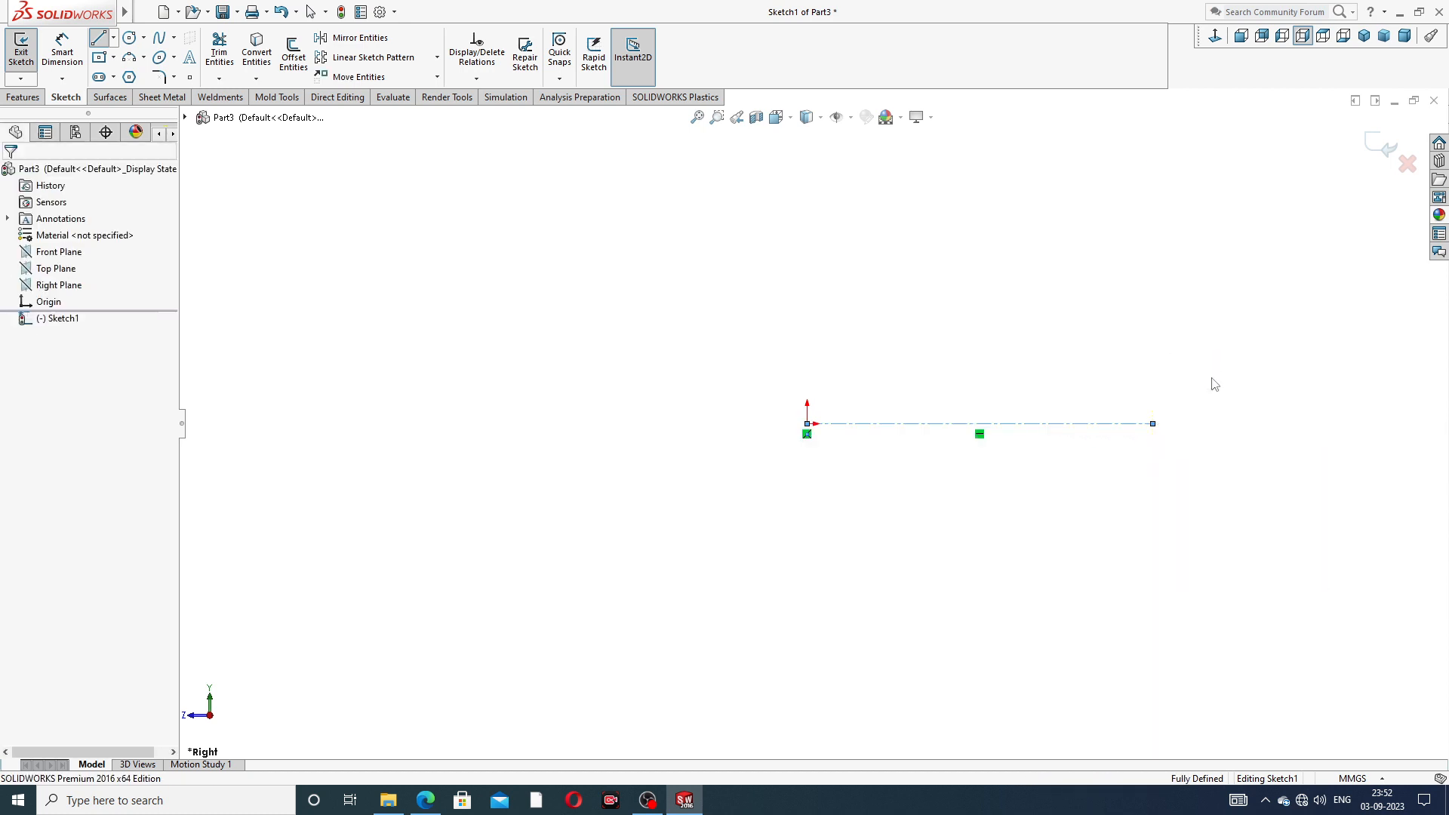
{"action": "left_click", "coordinate": [1099, 423]}
{"action": "left_click", "coordinate": [1136, 281]}
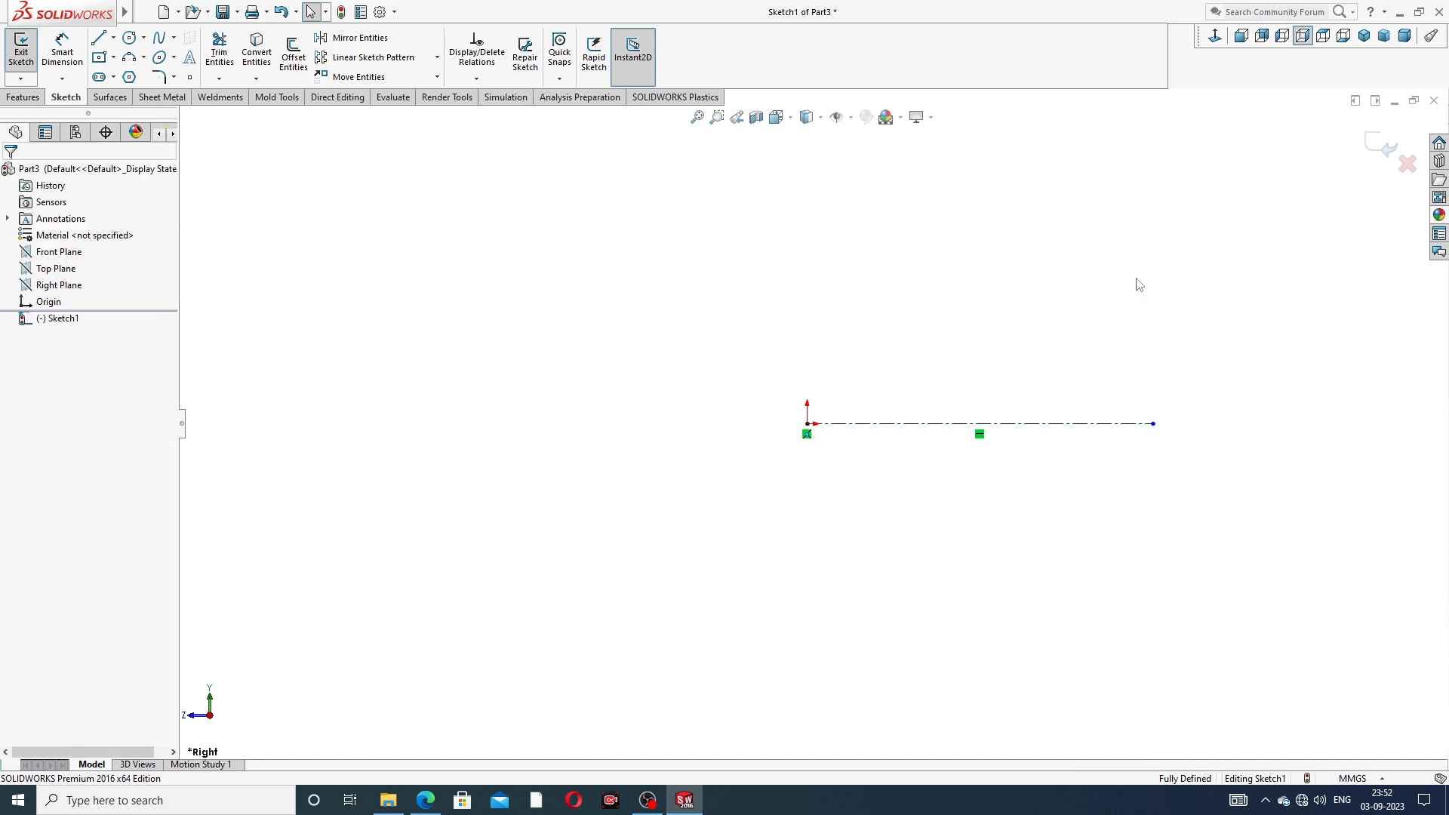
Sketch a closed stepped profile about 63 mm above the centerline, with a flange about 34 mm tall in line with the origin.
{"action": "left_click", "coordinate": [98, 38]}
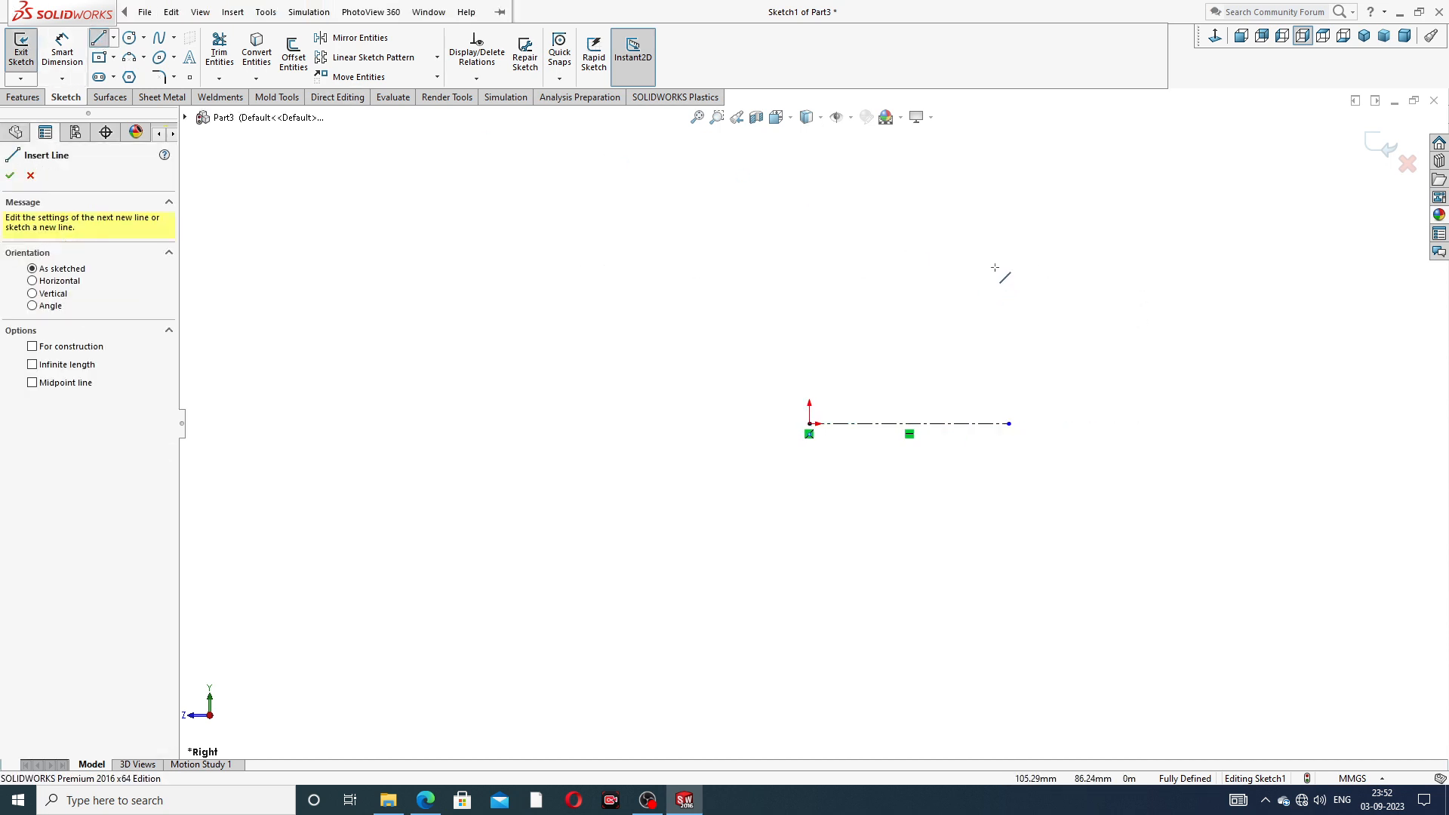
{"action": "scroll", "coordinate": [930, 311], "scroll_direction": "down", "scroll_amount": 2}
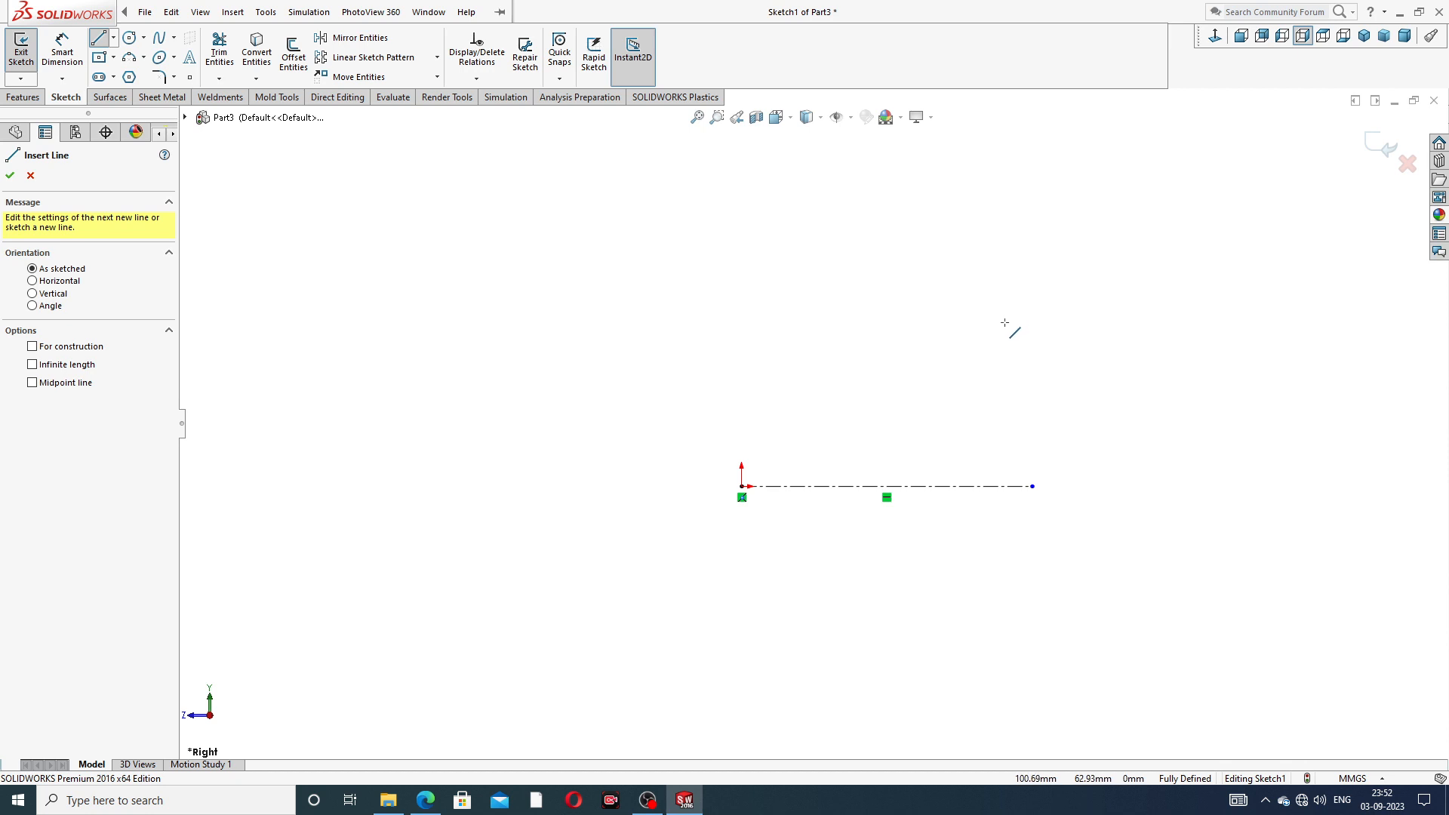
{"action": "left_click", "coordinate": [1005, 322]}
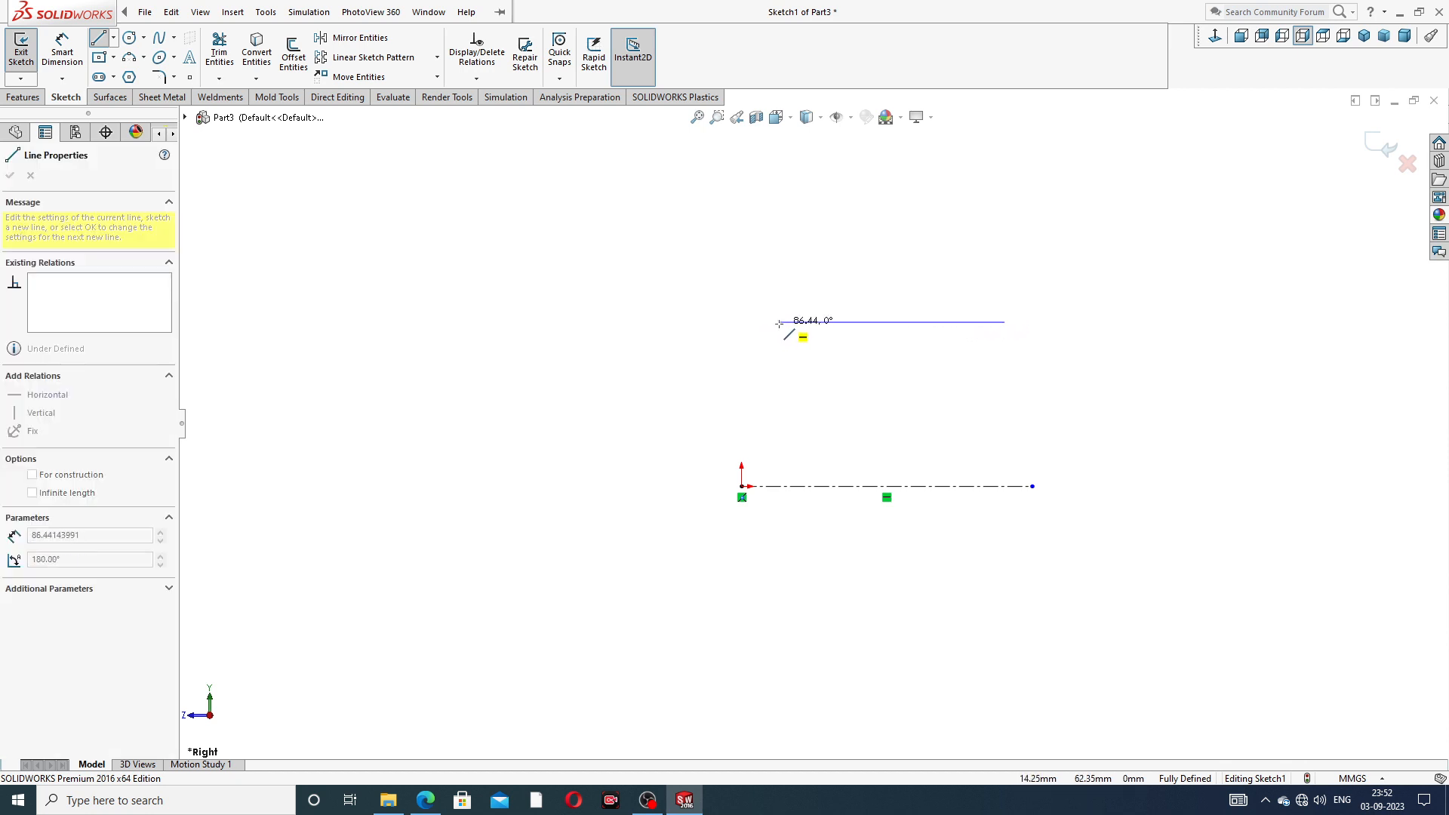
{"action": "left_click", "coordinate": [741, 323]}
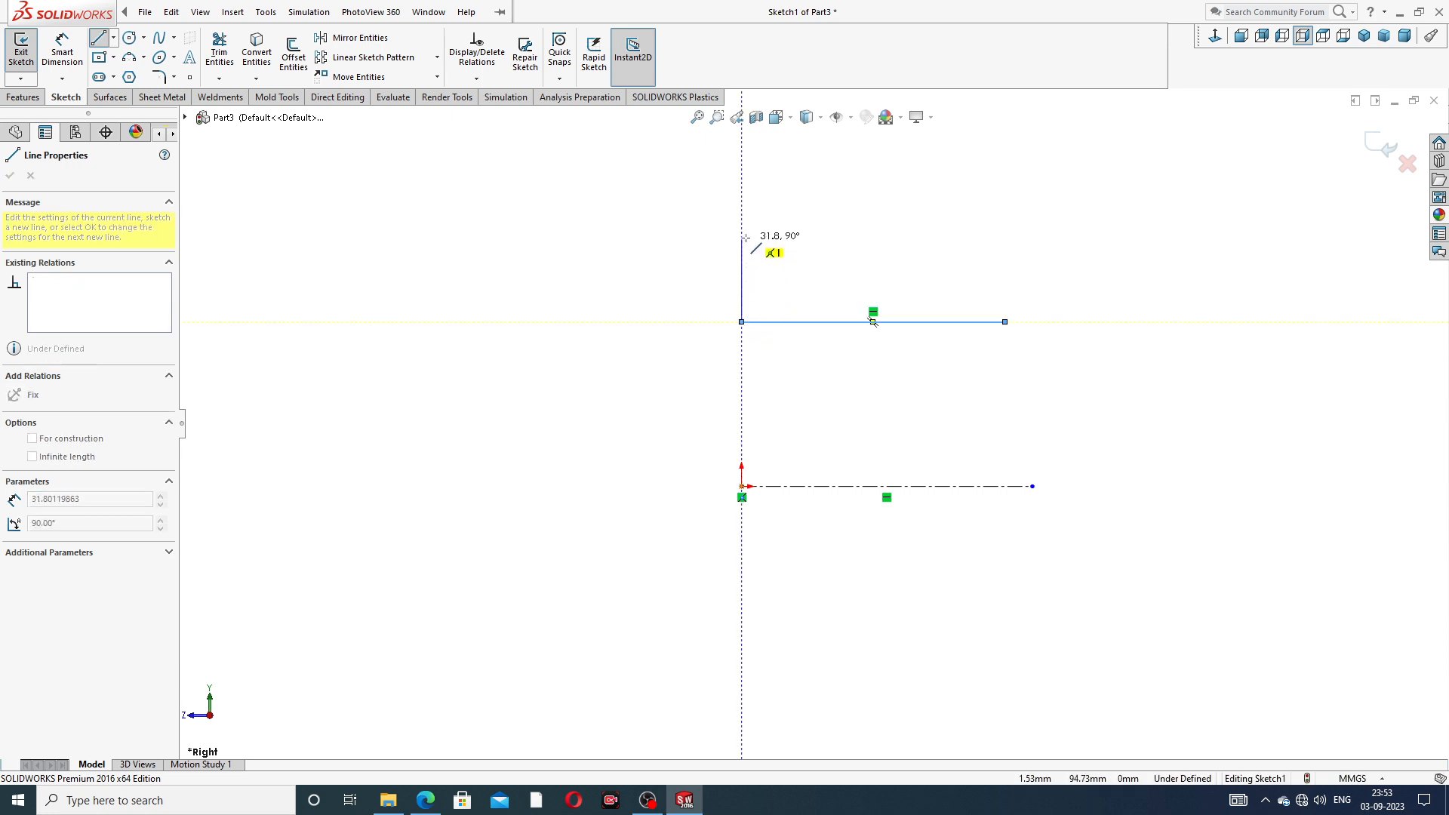
{"action": "left_click", "coordinate": [742, 232]}
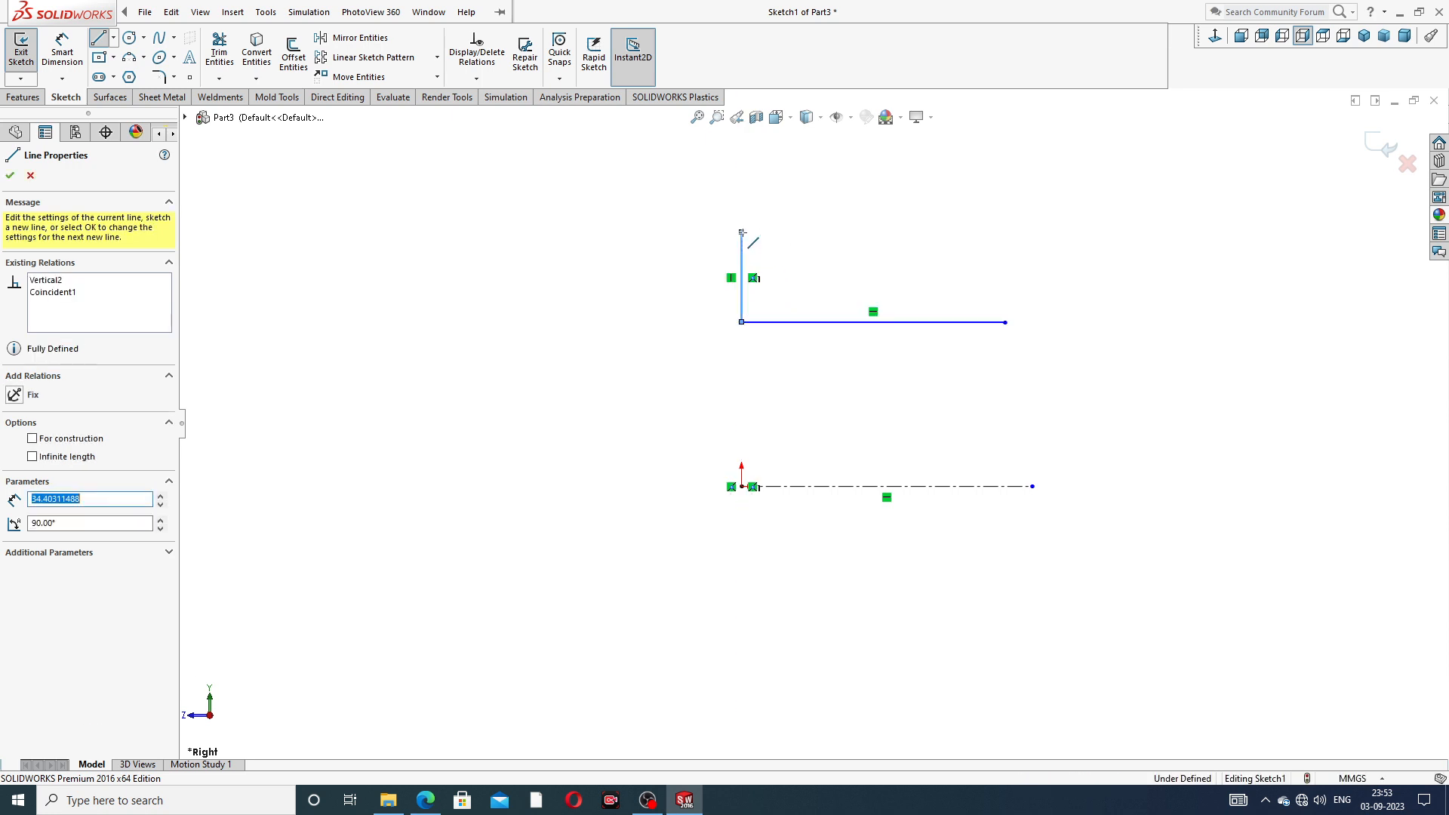
{"action": "left_click", "coordinate": [798, 233]}
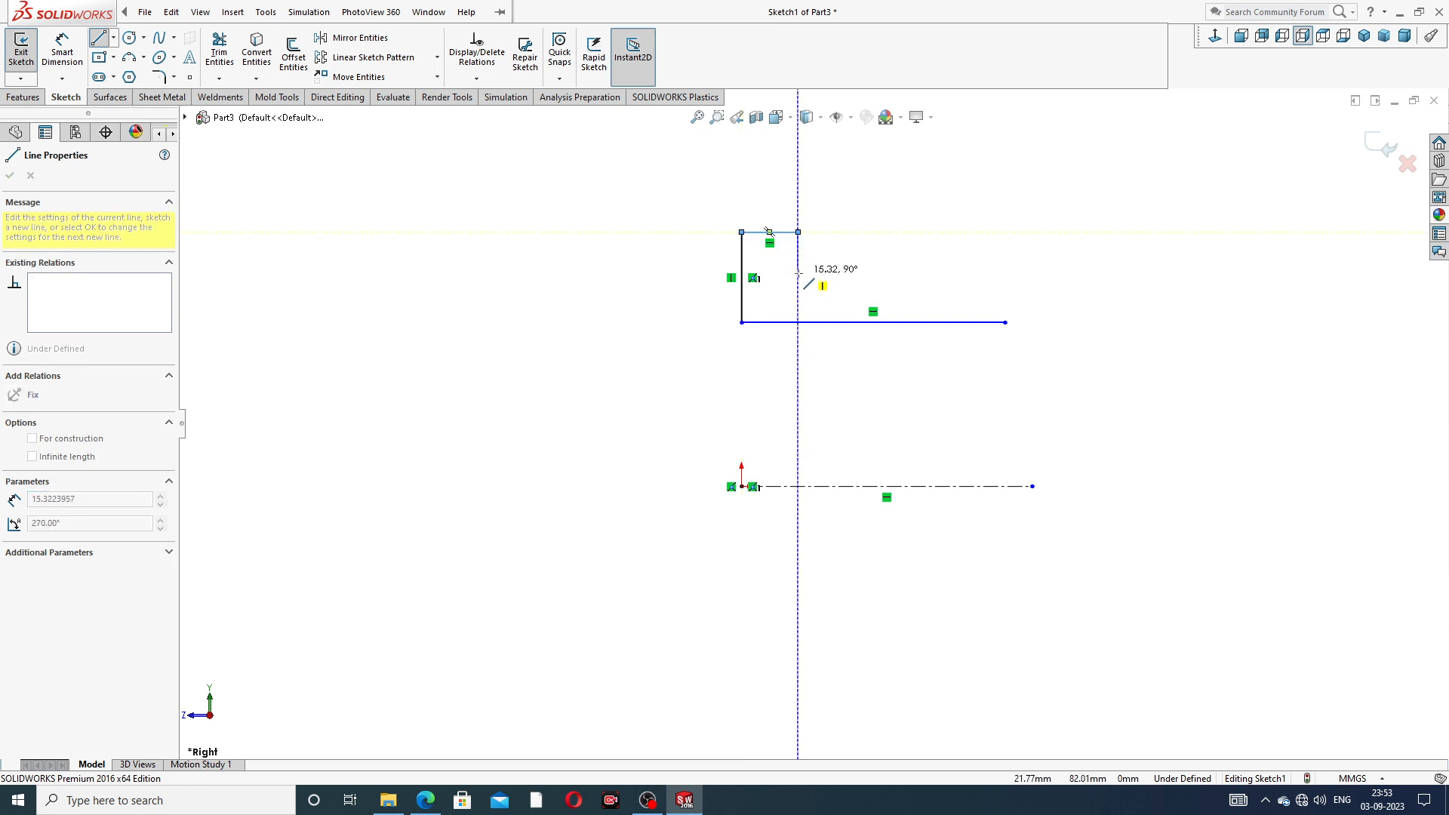
{"action": "left_click", "coordinate": [798, 268]}
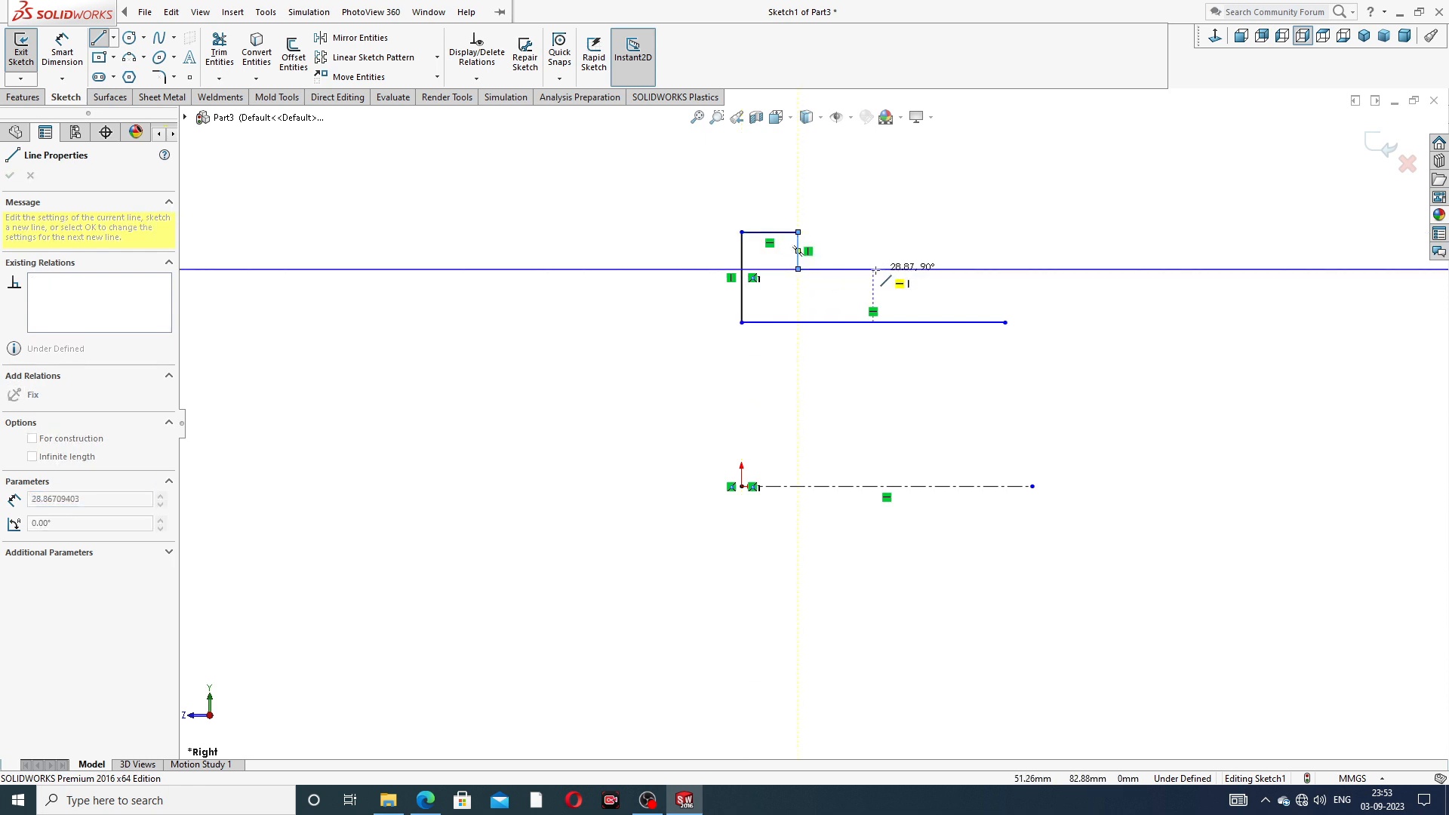
{"action": "left_click", "coordinate": [1006, 269]}
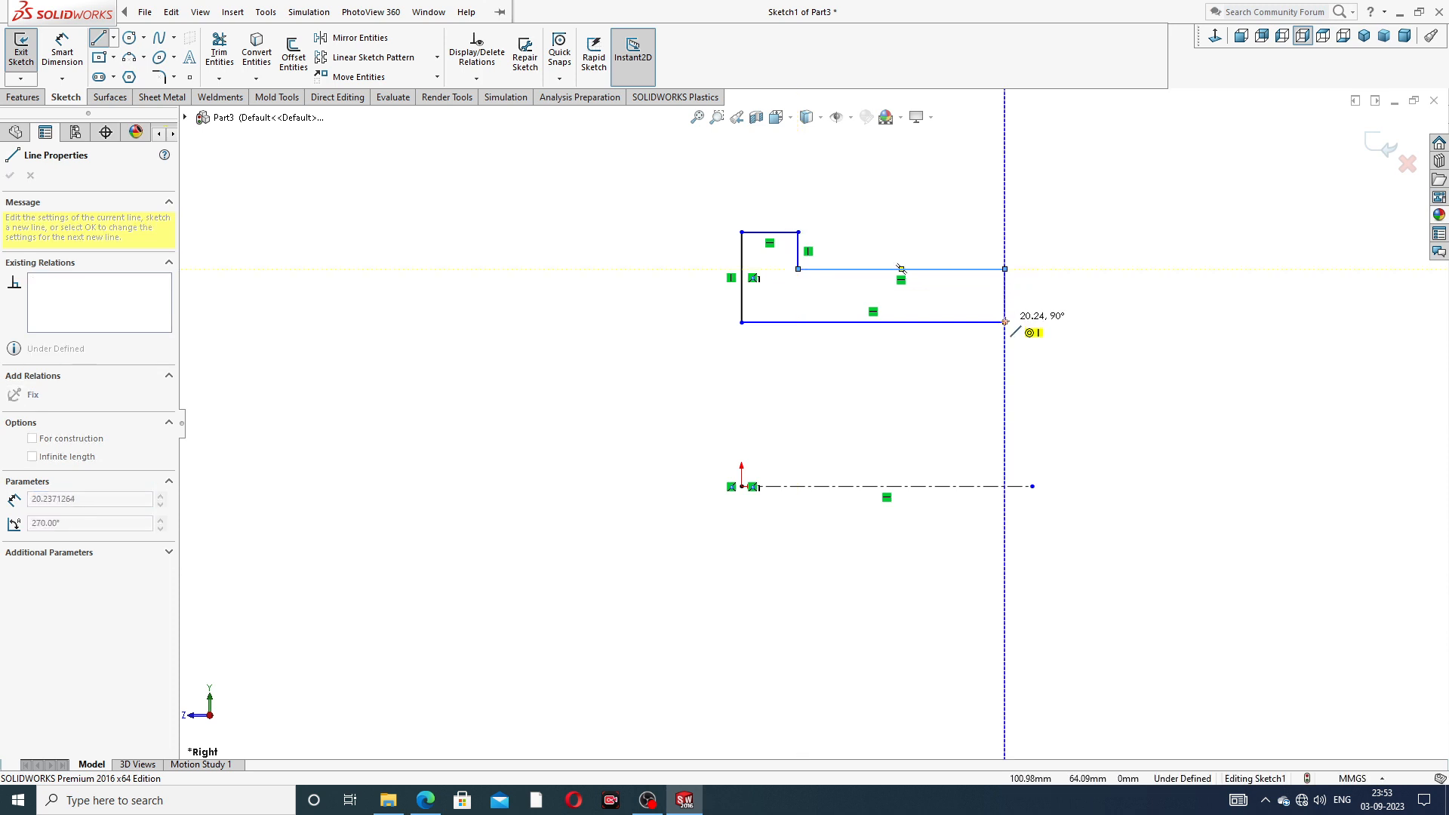
{"action": "left_click", "coordinate": [1006, 322]}
{"action": "right_click", "coordinate": [1089, 235]}
{"action": "left_click", "coordinate": [1115, 247]}
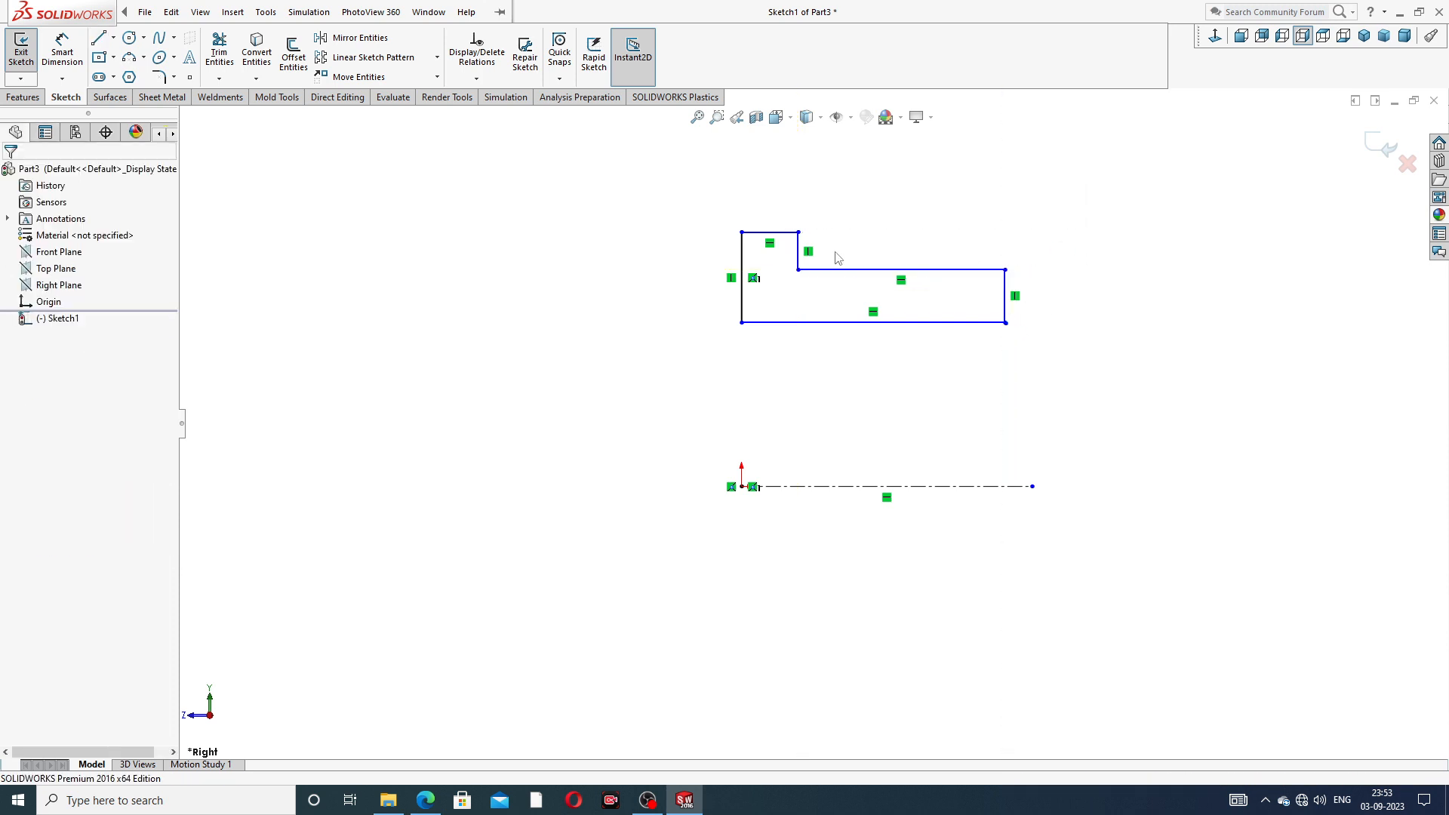
Add a Vertical relation between the profile's lower flange-end corner and the origin.
{"action": "scroll", "coordinate": [770, 272], "scroll_direction": "down", "scroll_amount": 3}
{"action": "key", "text": "z"}
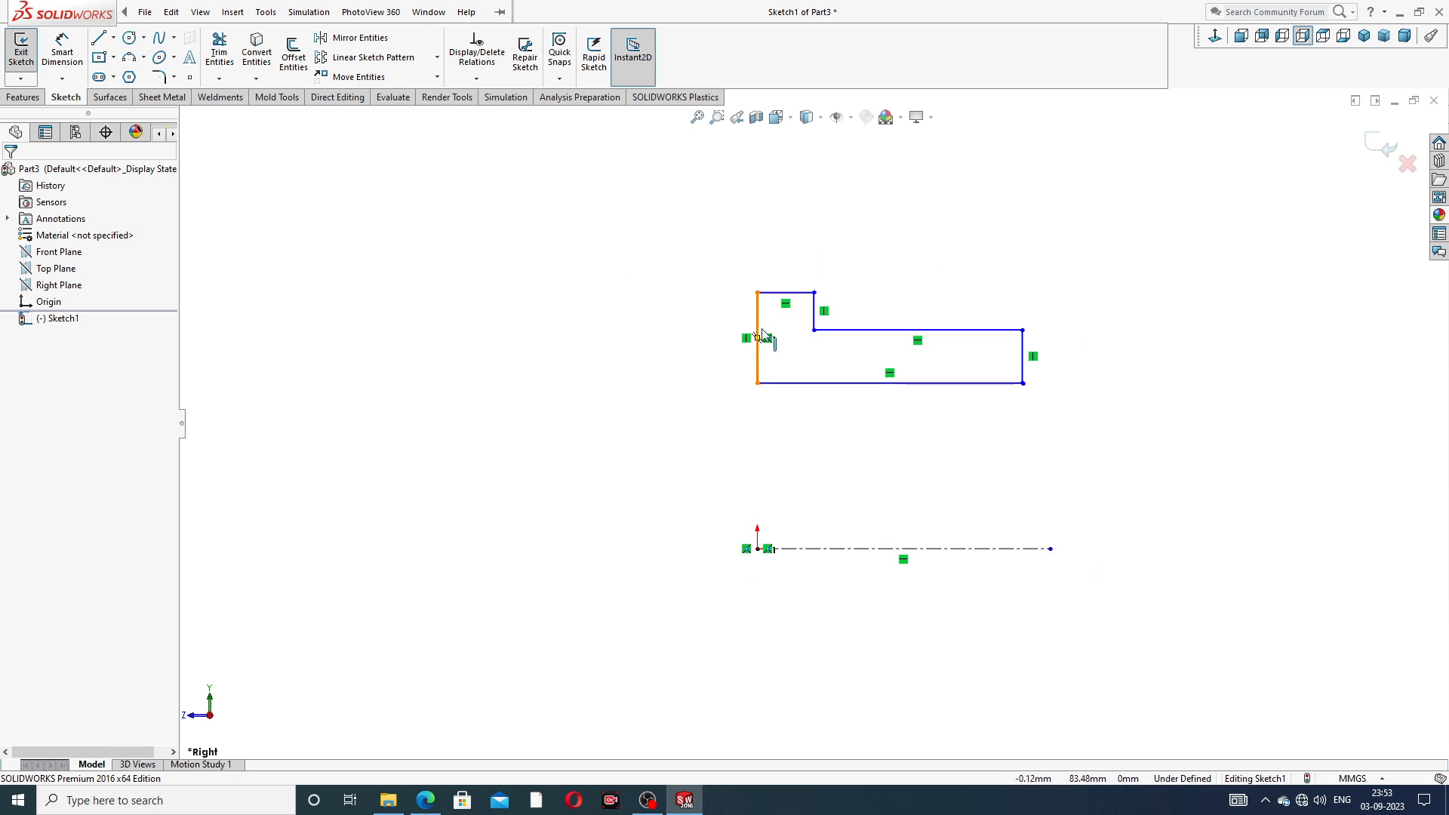
{"action": "left_click", "coordinate": [758, 384]}
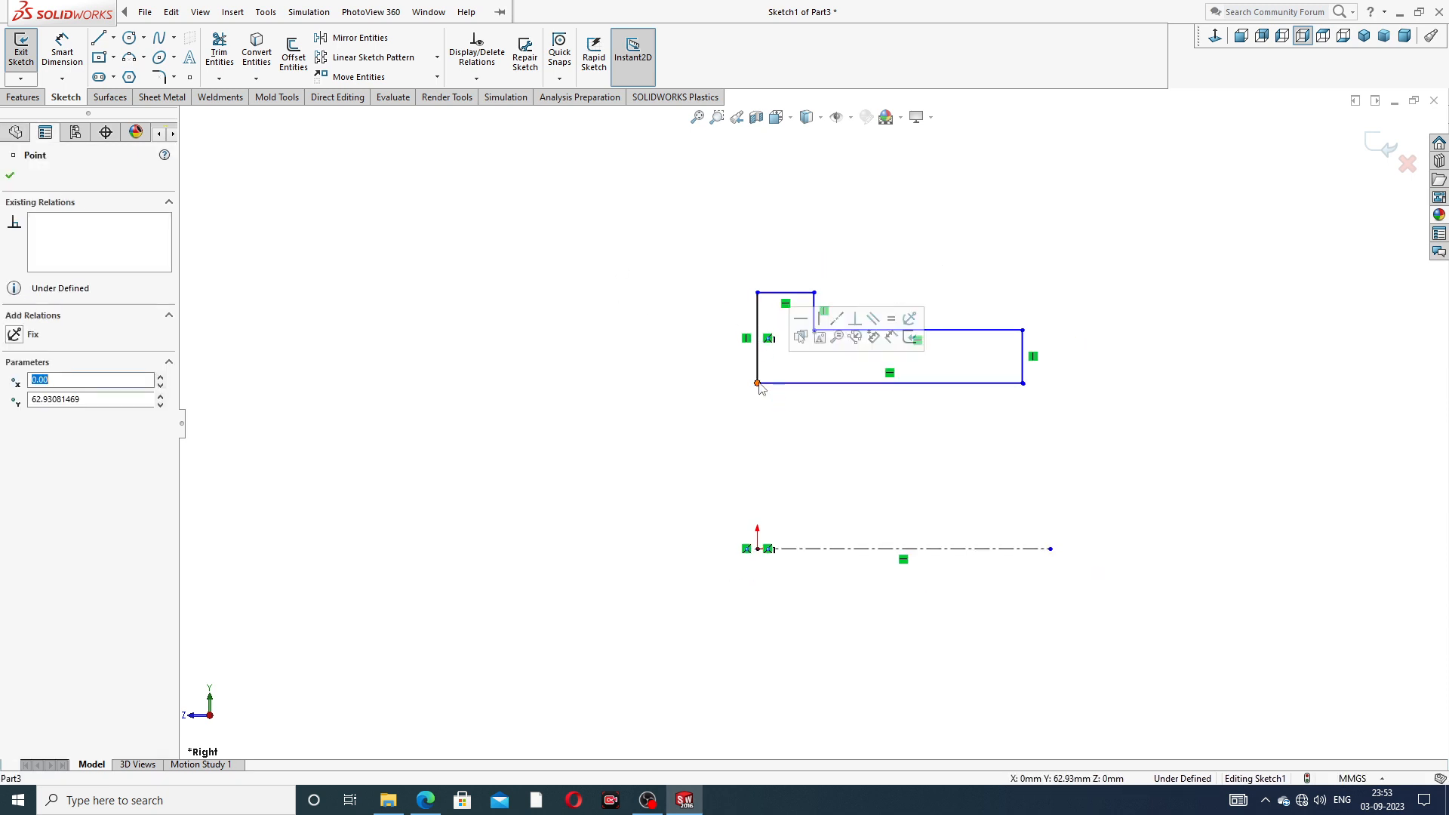
{"action": "left_click", "coordinate": [759, 549], "text": "ctrl"}
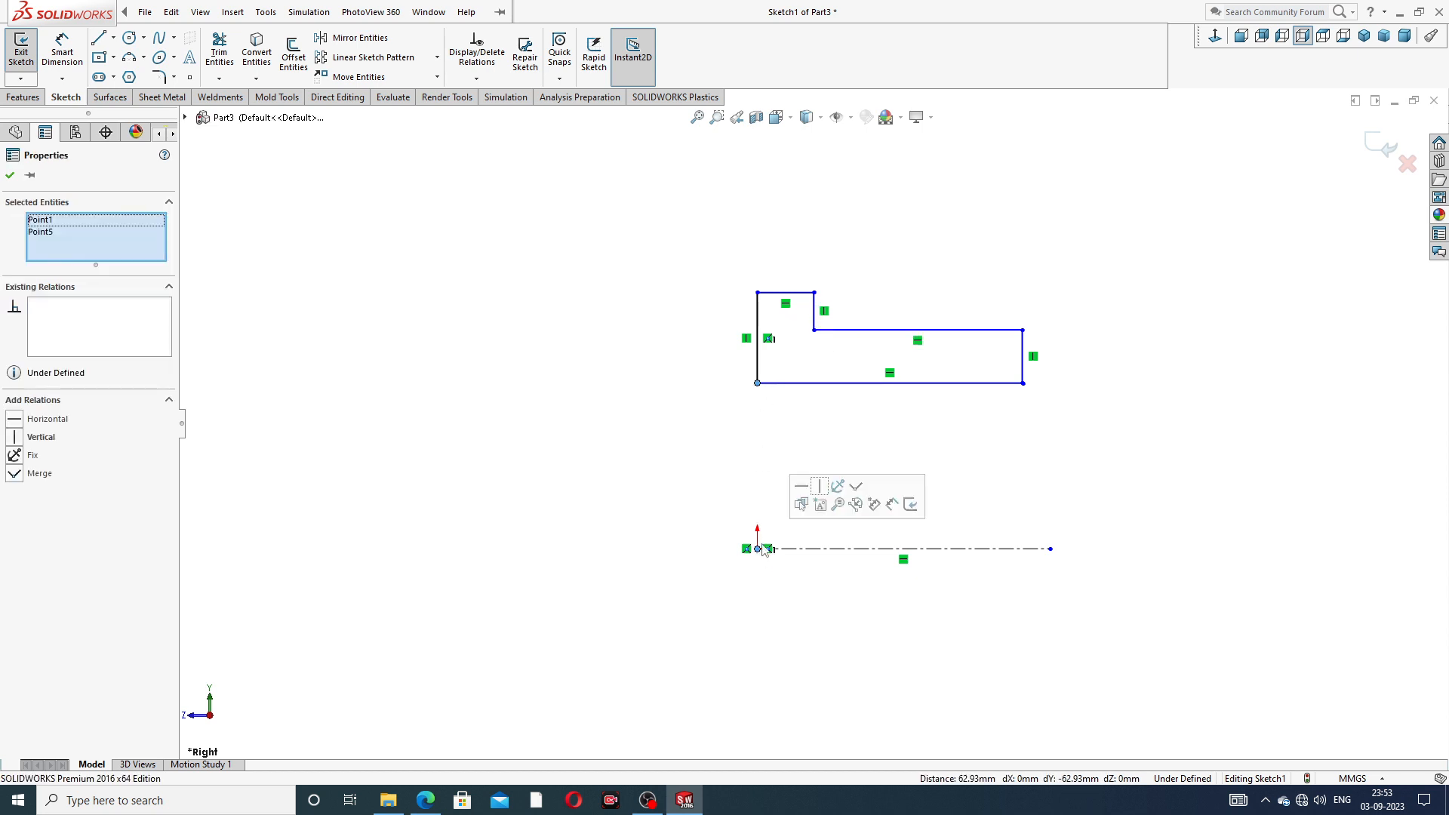
{"action": "left_click", "coordinate": [820, 490]}
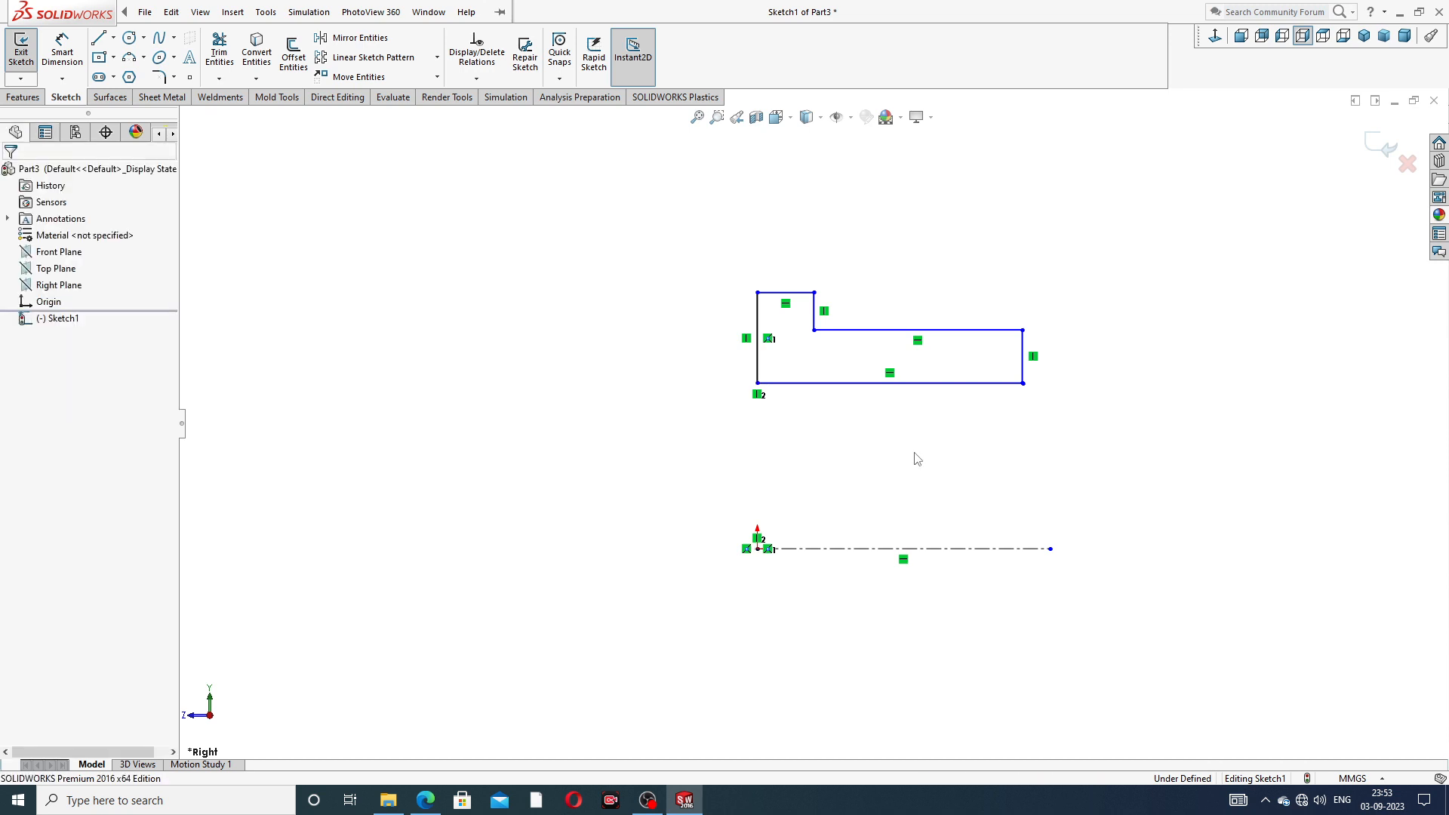
Dimension the flange's top edge to the centerline and set the distance to 9 mm.
{"action": "scroll", "coordinate": [915, 454], "scroll_direction": "up", "scroll_amount": 2}
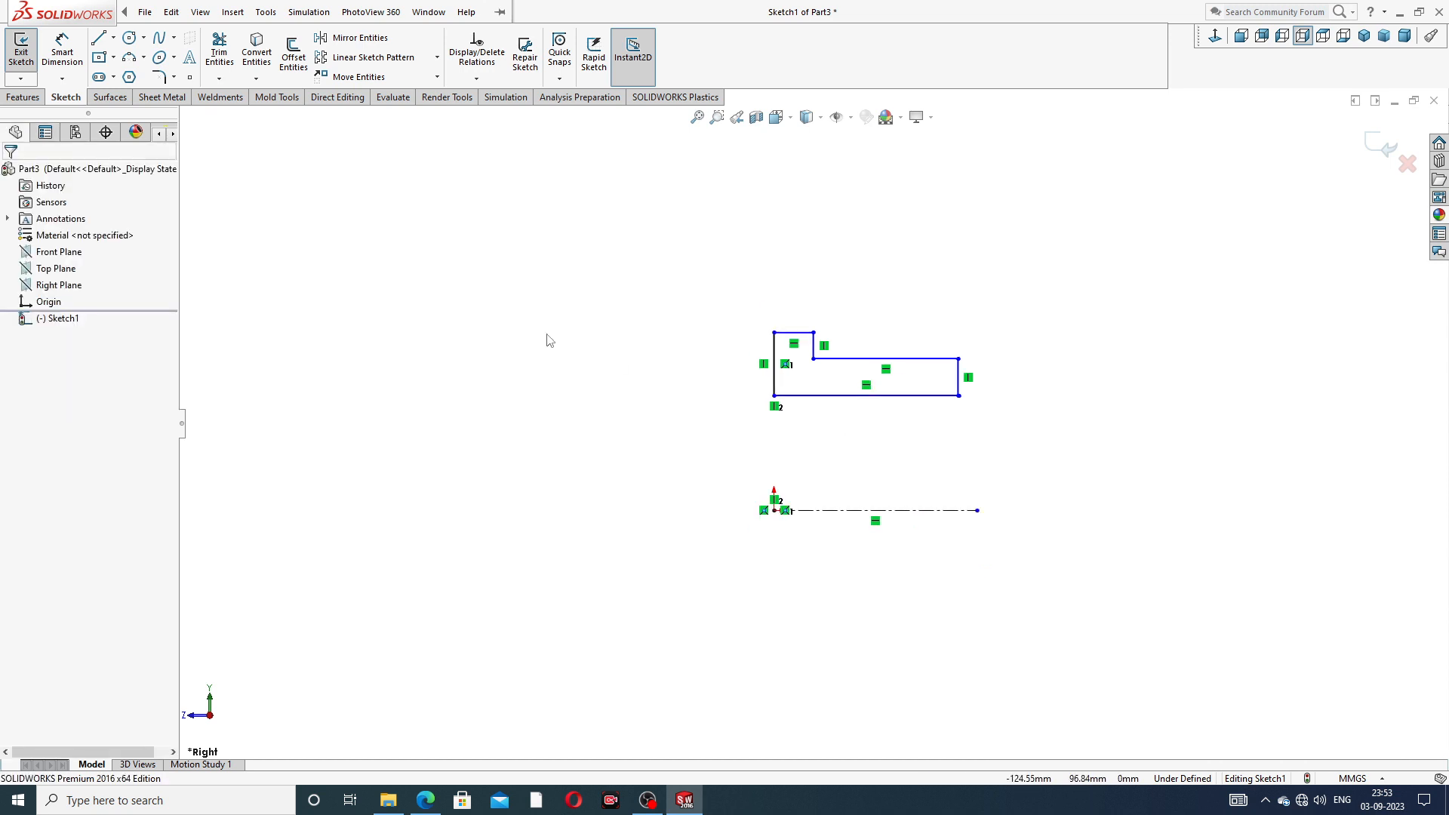
{"action": "left_click", "coordinate": [75, 53]}
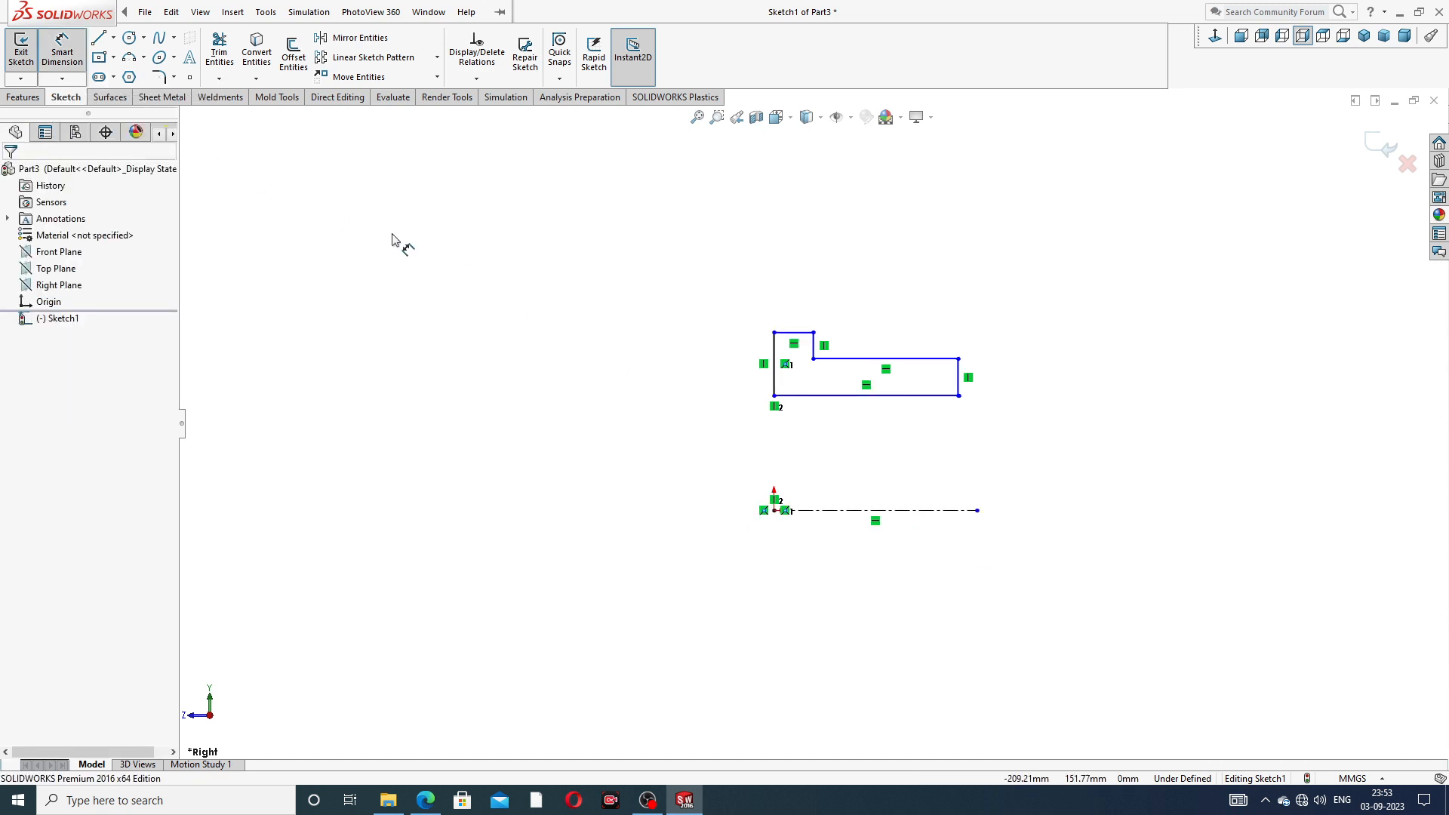
{"action": "left_click", "coordinate": [802, 337]}
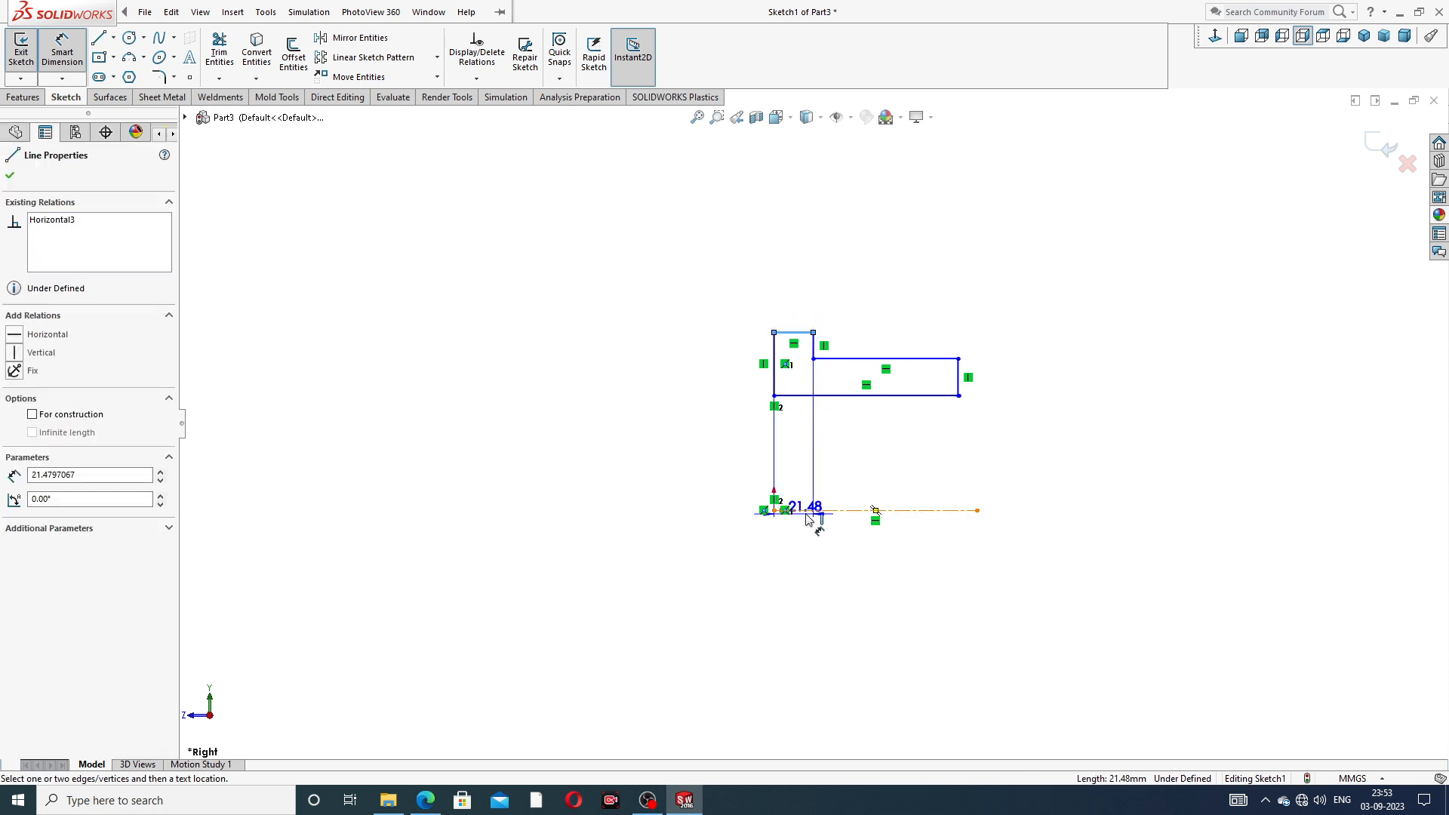
{"action": "left_click", "coordinate": [814, 511]}
{"action": "left_click", "coordinate": [725, 443]}
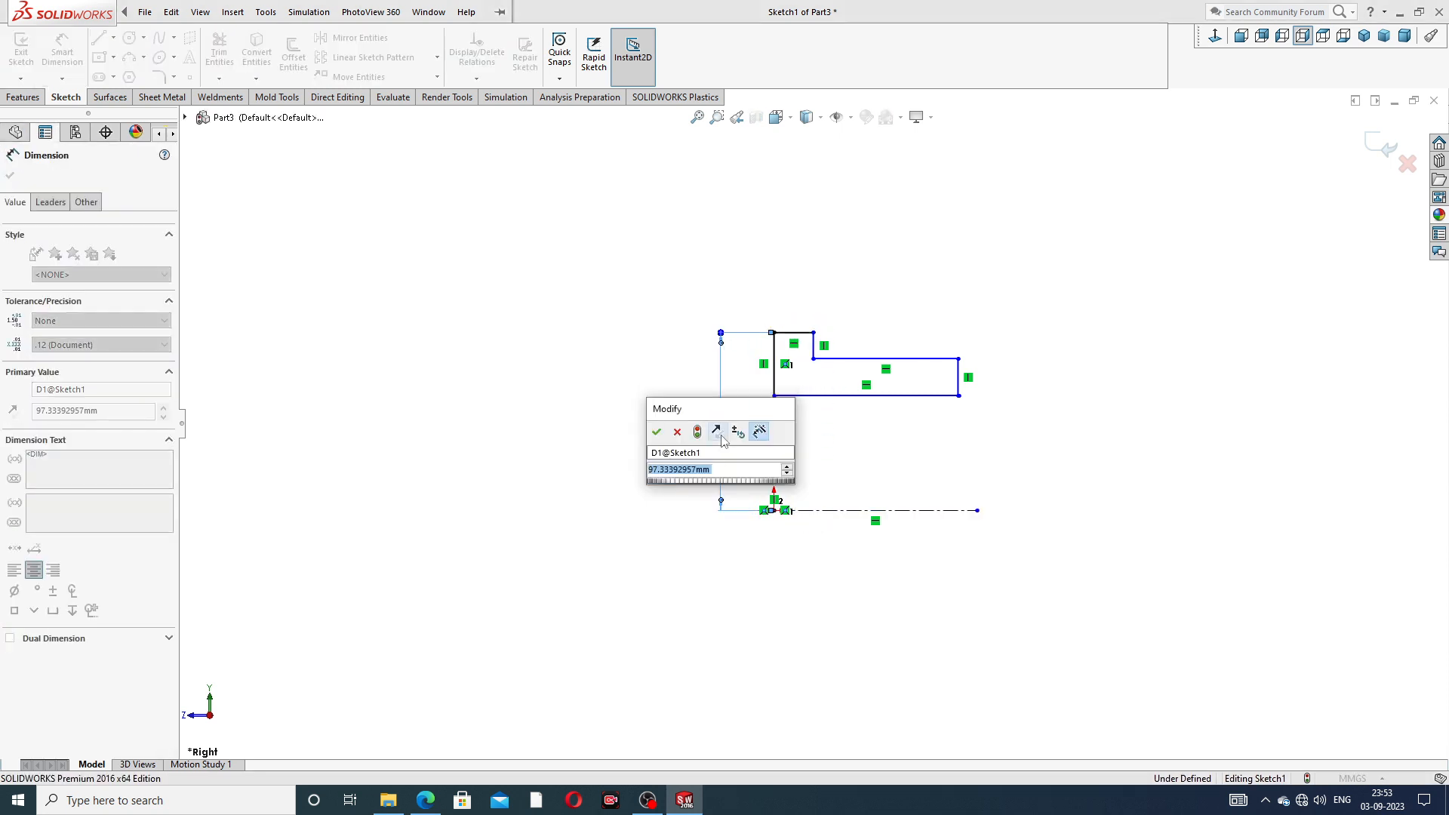
{"action": "type", "text": "9"}
{"action": "key", "text": "Return"}
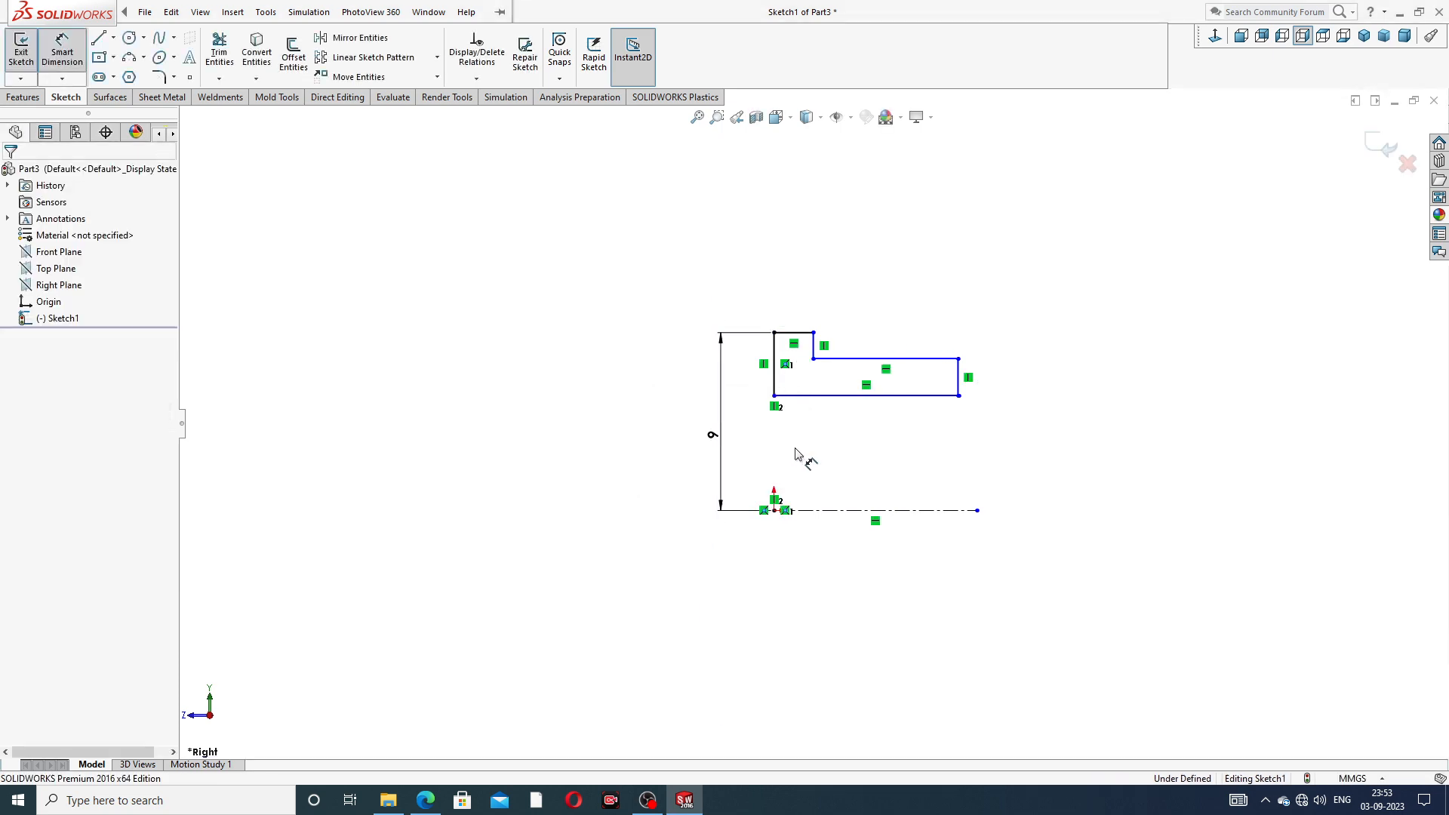
Consult the bush drawing PDF and dimension the flange's top edge to a width of 1.5 mm.
{"action": "scroll", "coordinate": [827, 456], "scroll_direction": "down", "scroll_amount": 2}
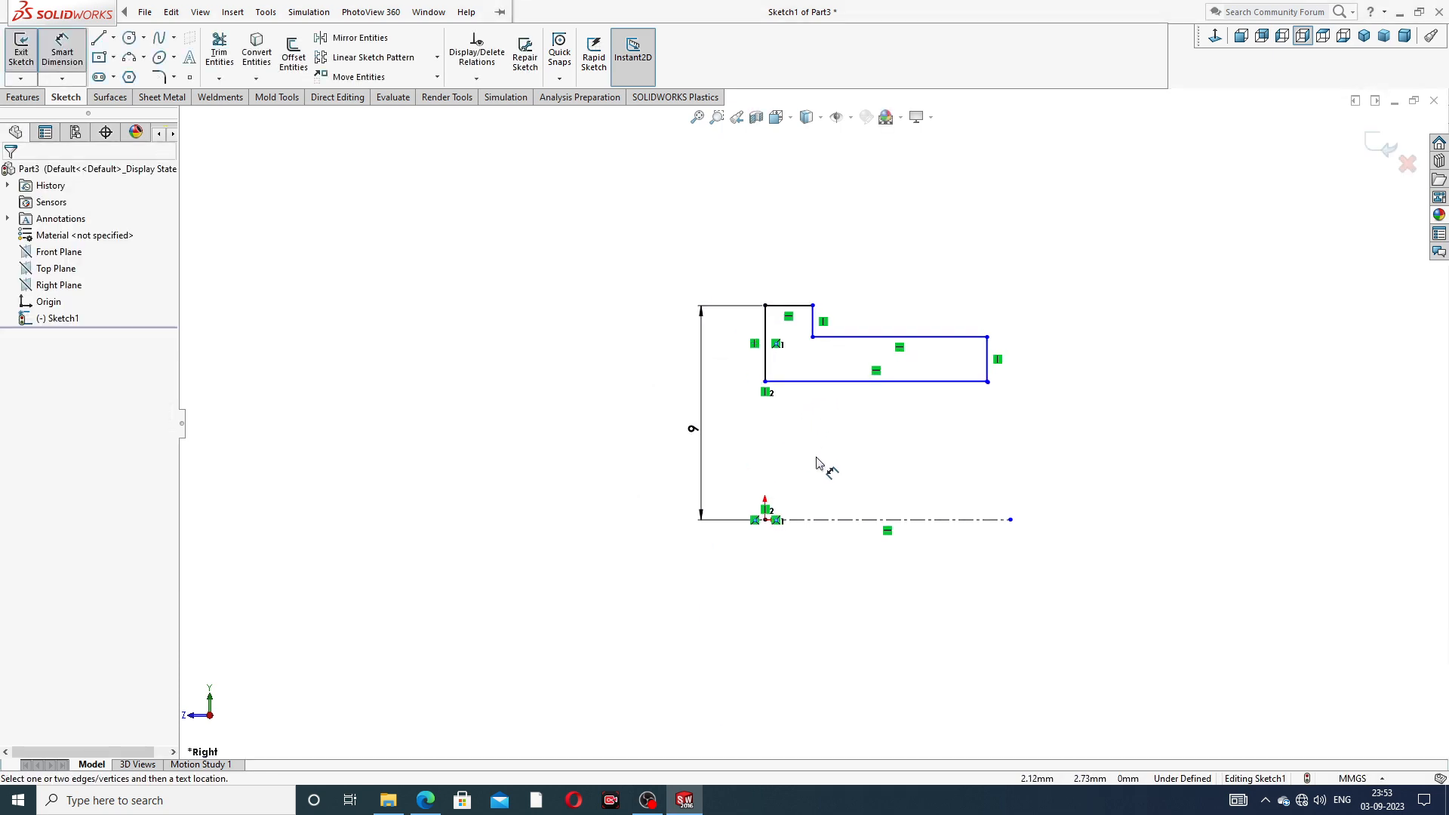
{"action": "left_click", "coordinate": [428, 800]}
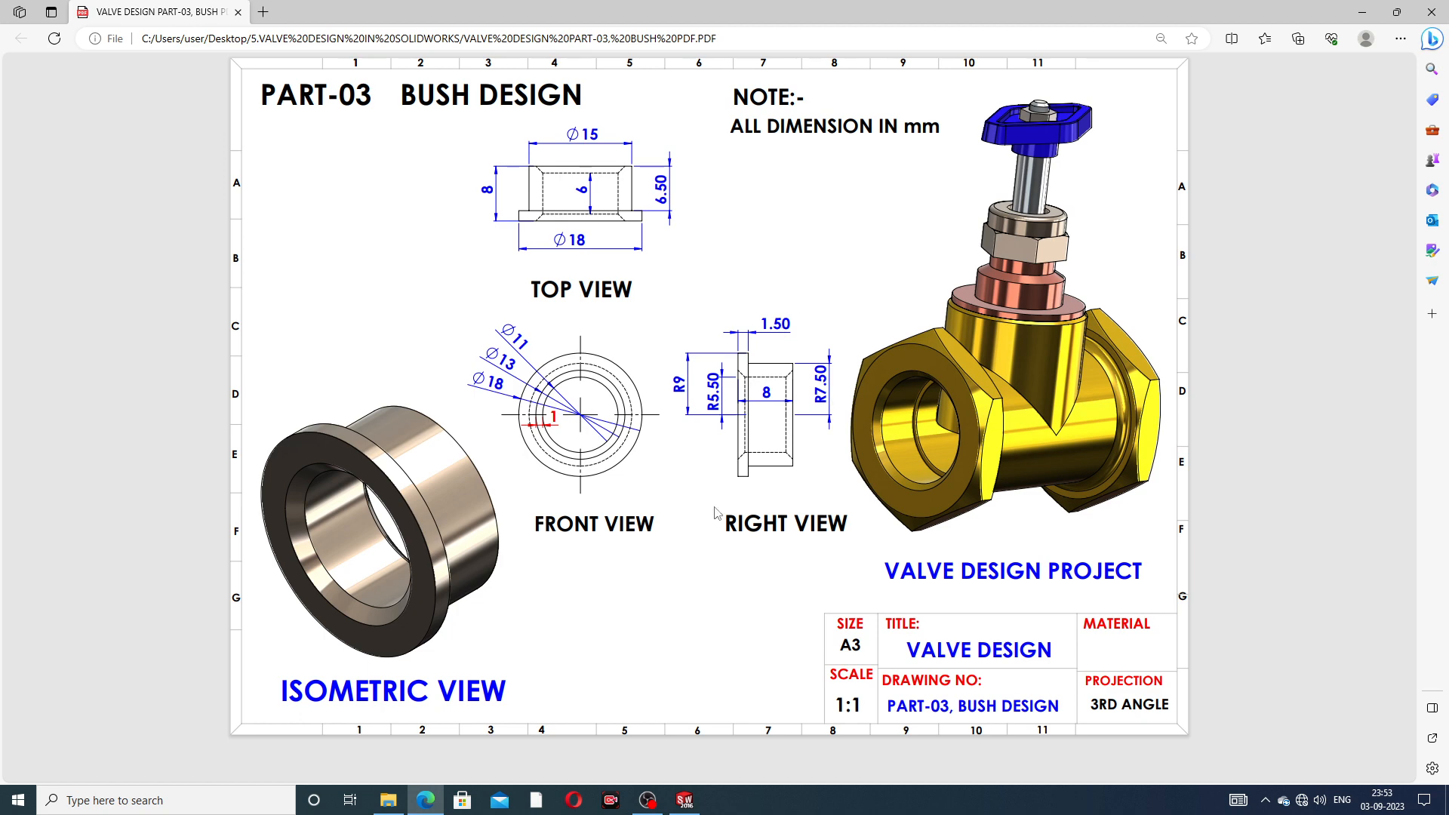
{"action": "left_click", "coordinate": [425, 800]}
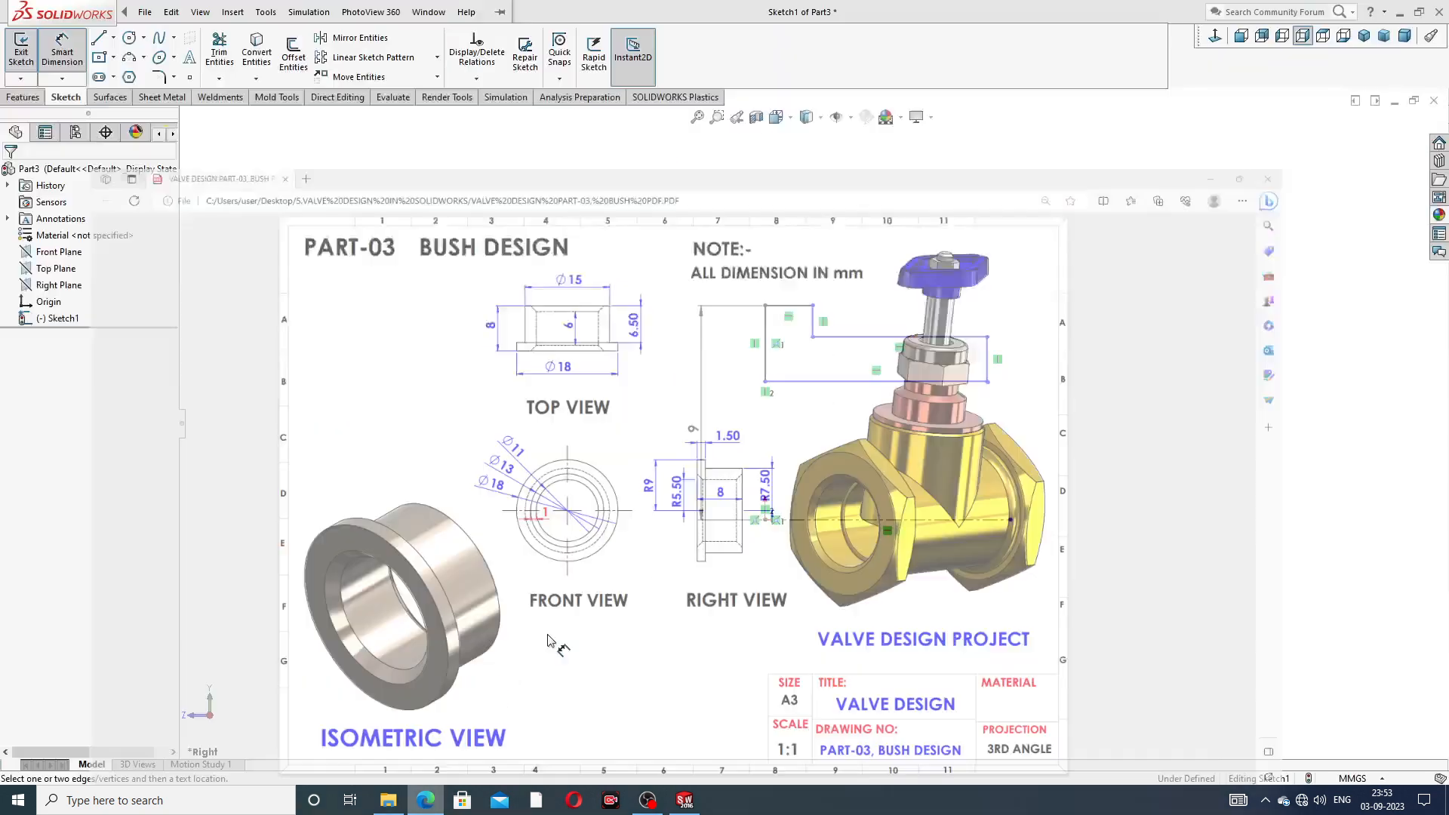
{"action": "left_click", "coordinate": [787, 306]}
{"action": "left_click", "coordinate": [785, 290]}
{"action": "type", "text": "1"}
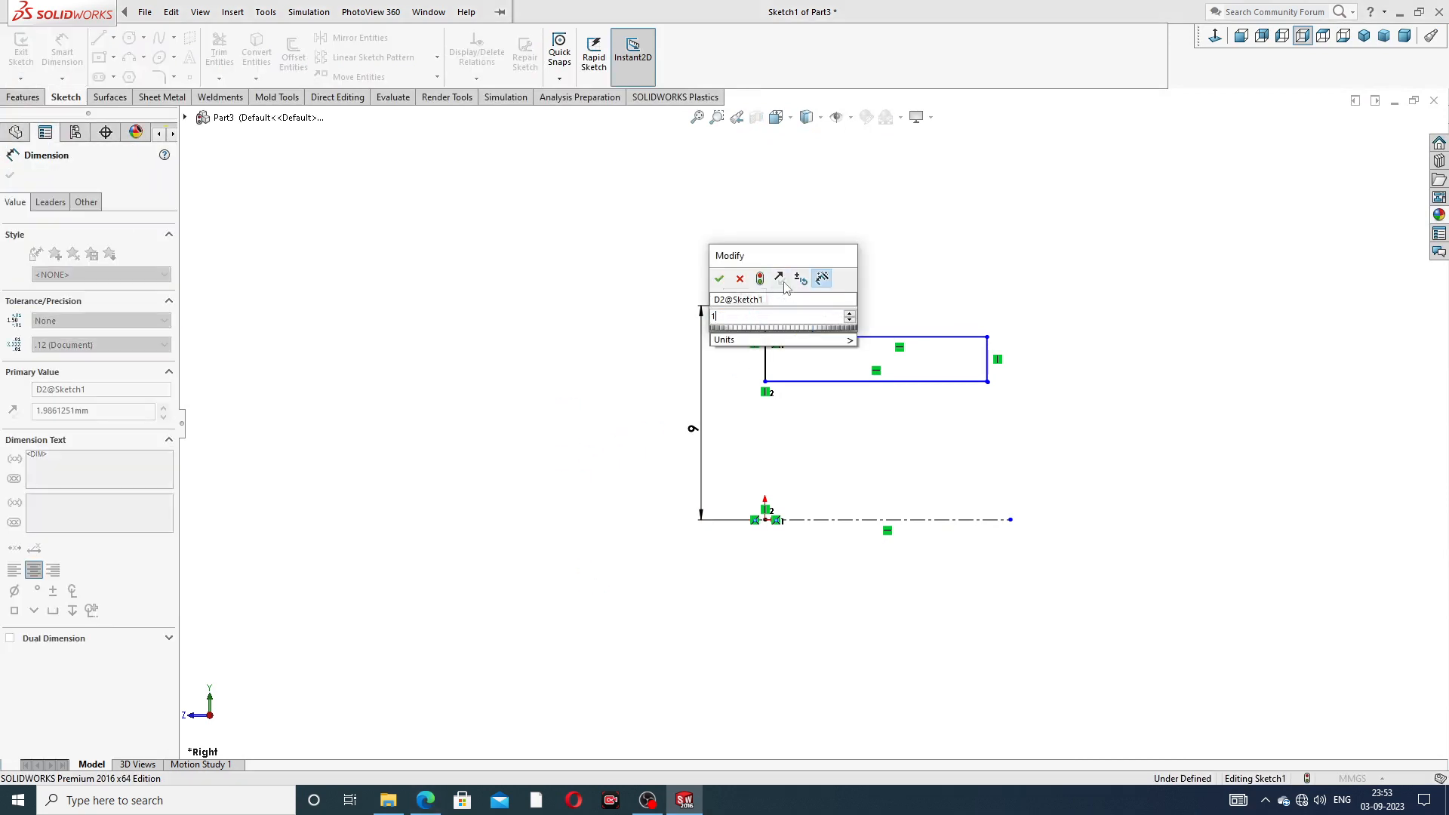
{"action": "type", "text": ".5"}
{"action": "key", "text": "Return"}
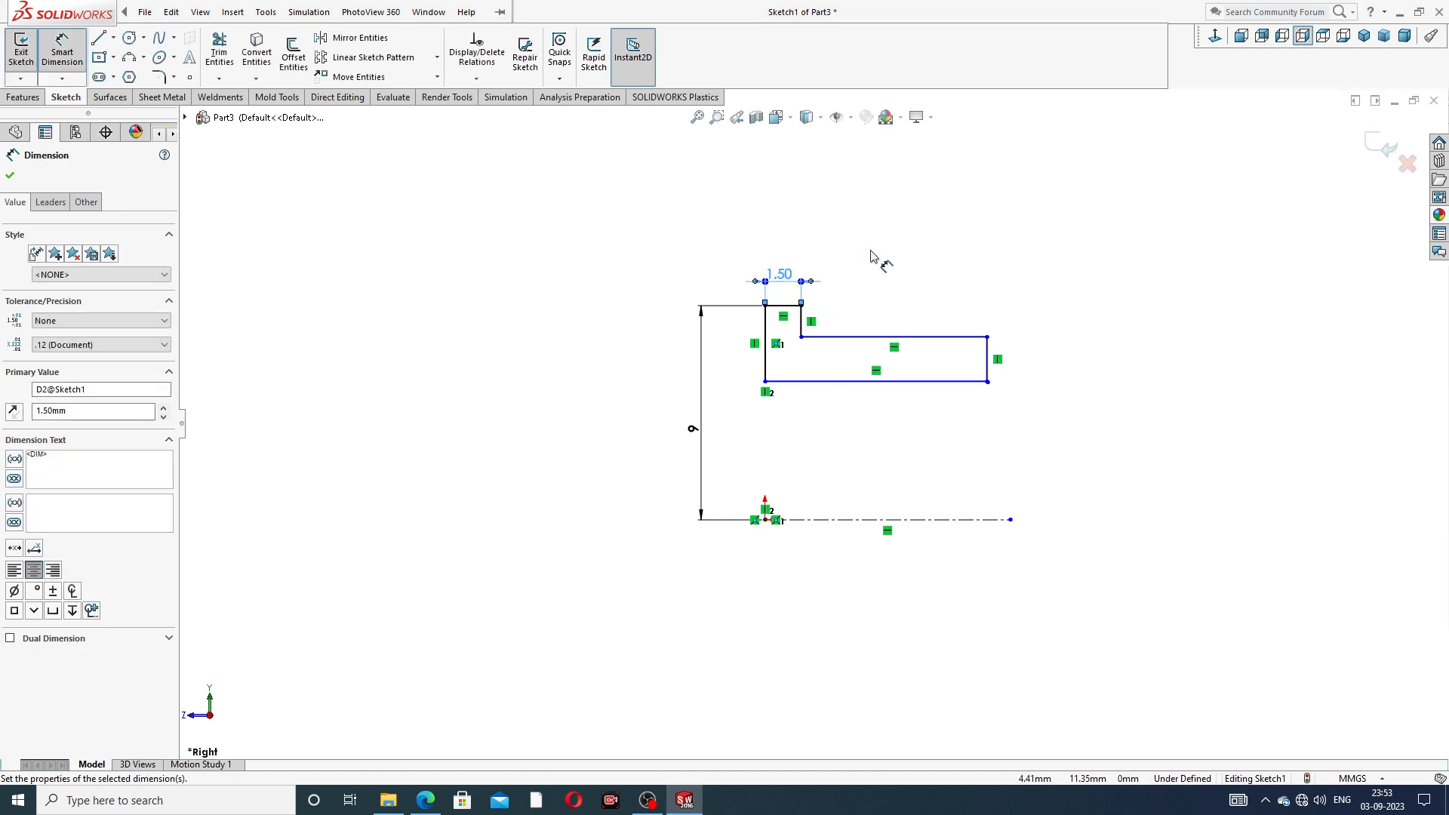
{"action": "left_click", "coordinate": [874, 256]}
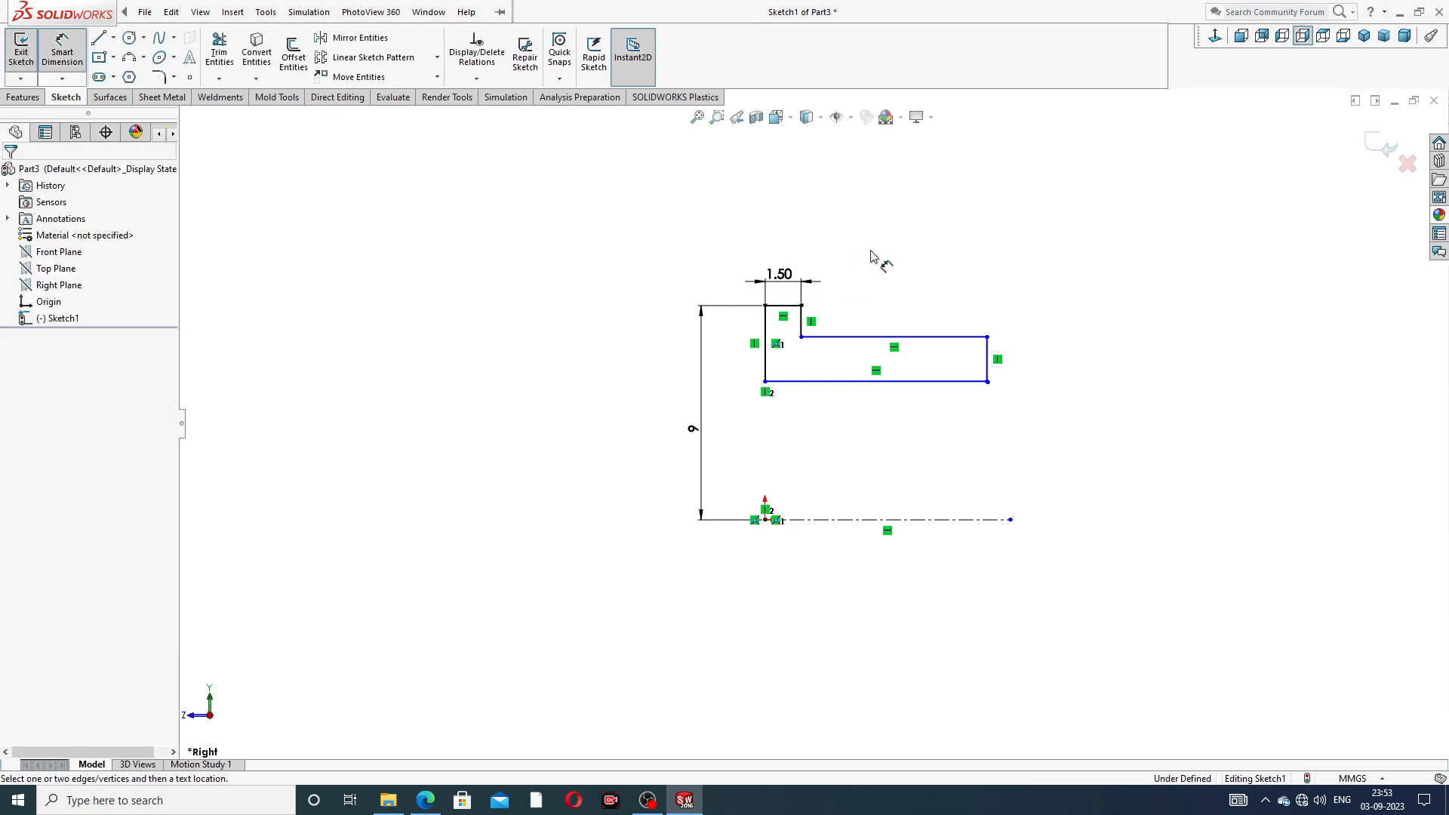
Dimension the profile's long lower edge and set its length to 8 mm.
{"action": "left_click", "coordinate": [878, 383]}
{"action": "left_click", "coordinate": [877, 415]}
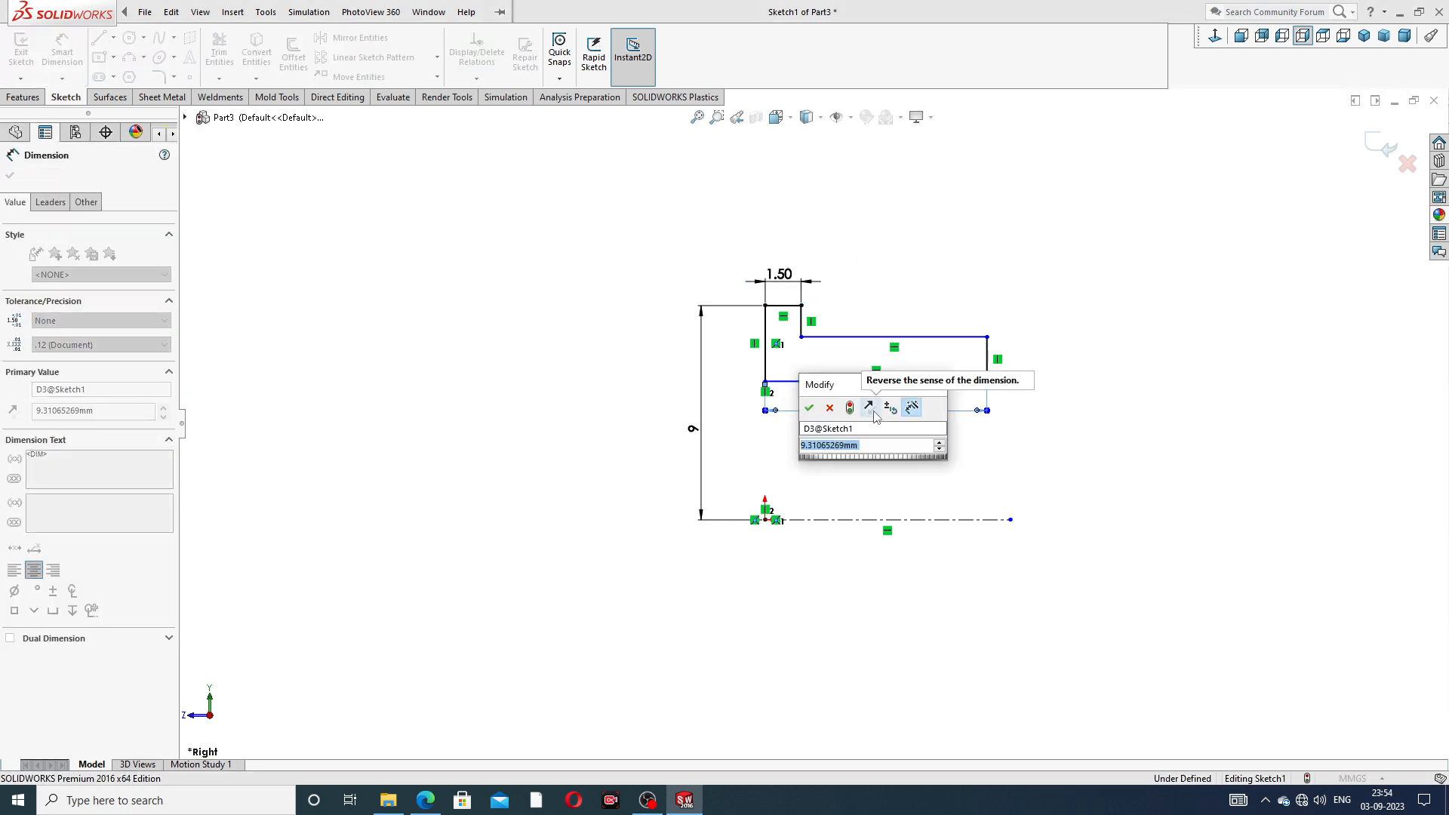
{"action": "type", "text": "8"}
{"action": "key", "text": "Return"}
{"action": "left_click", "coordinate": [921, 287]}
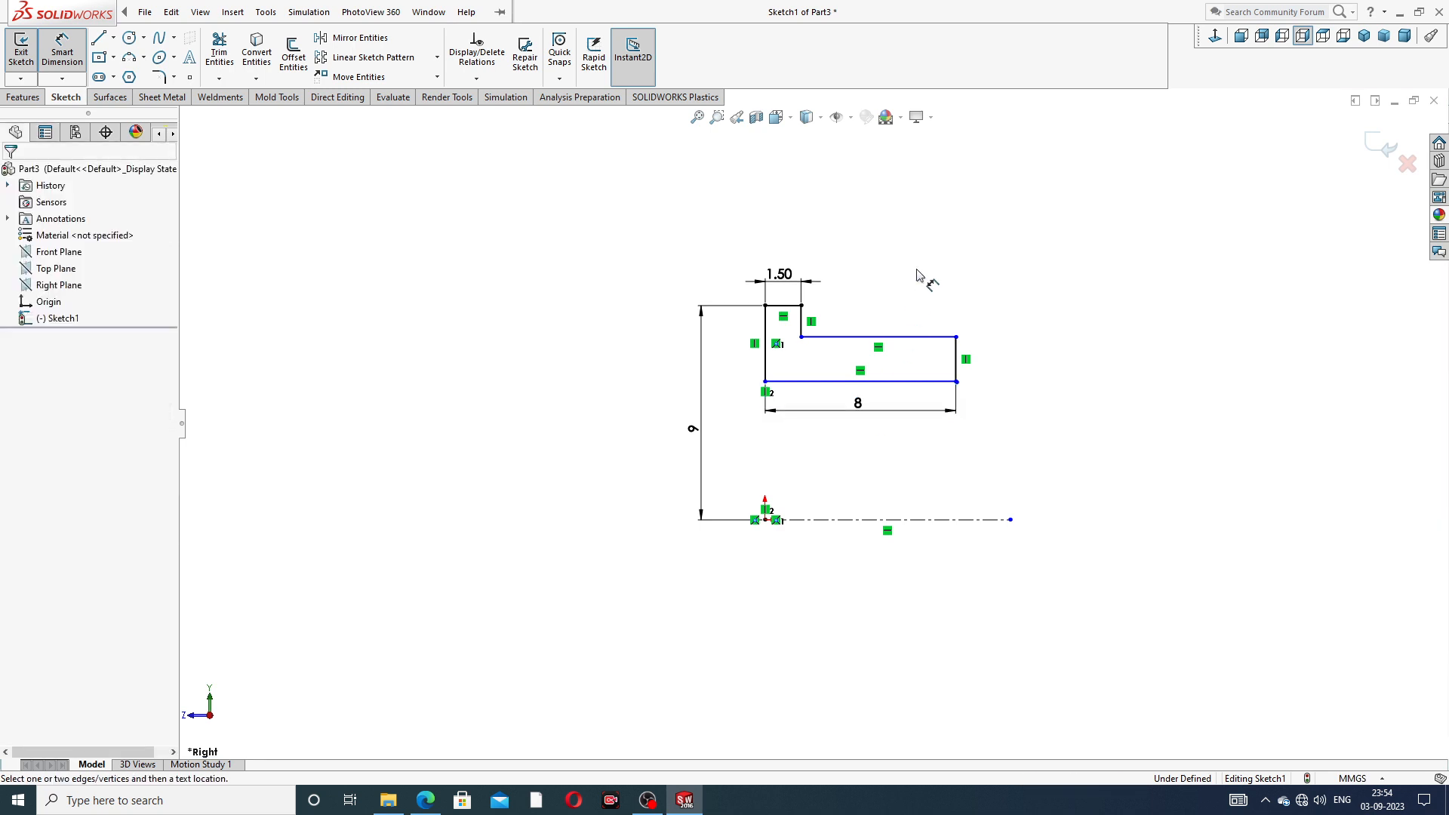
Dimension the body's upper edge to the centerline and set the distance to 7.5 mm.
{"action": "left_click", "coordinate": [918, 337]}
{"action": "left_click", "coordinate": [944, 520]}
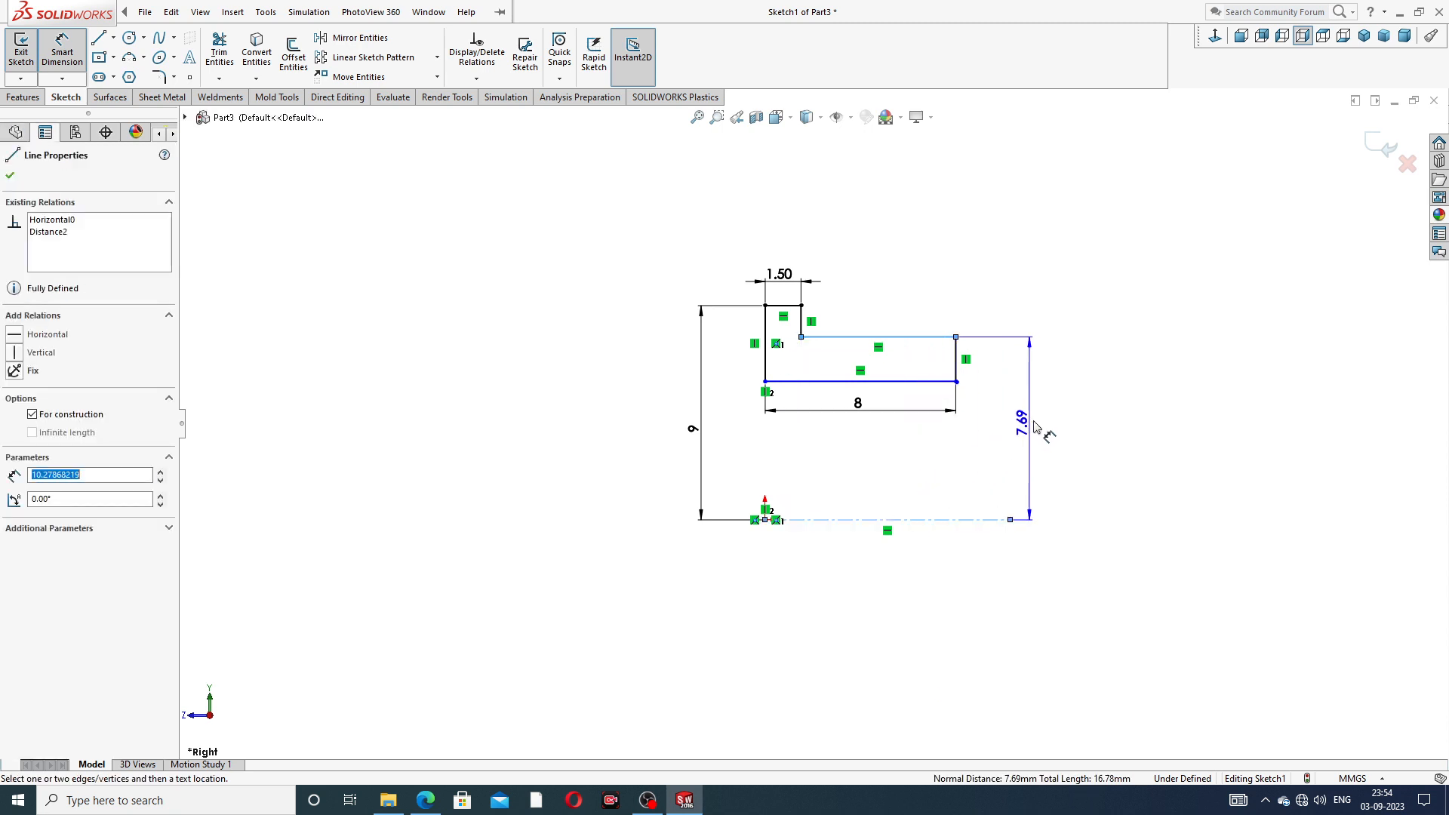
{"action": "left_click", "coordinate": [1040, 426]}
{"action": "type", "text": "7."}
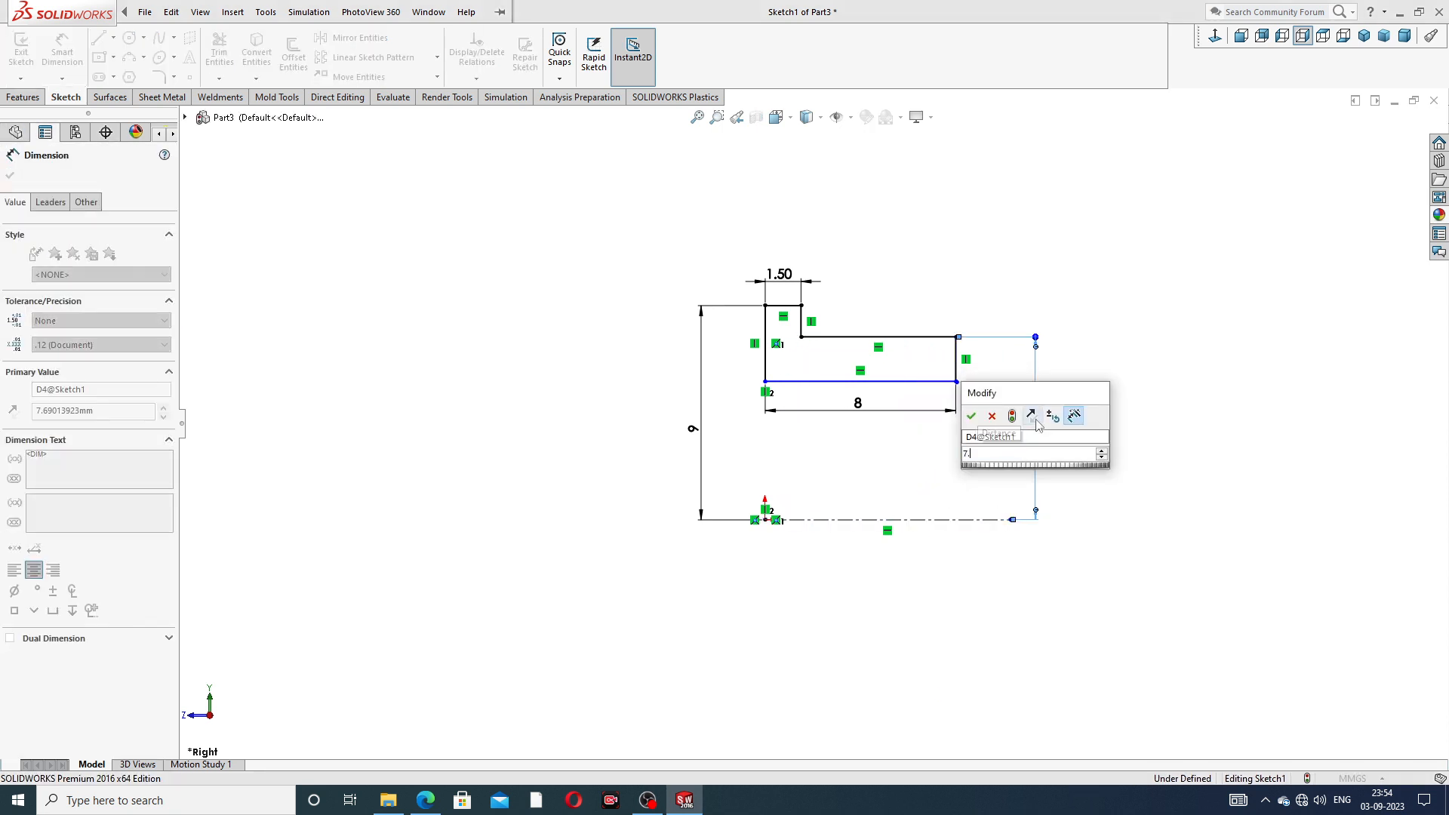
{"action": "type", "text": "5"}
{"action": "key", "text": "Return"}
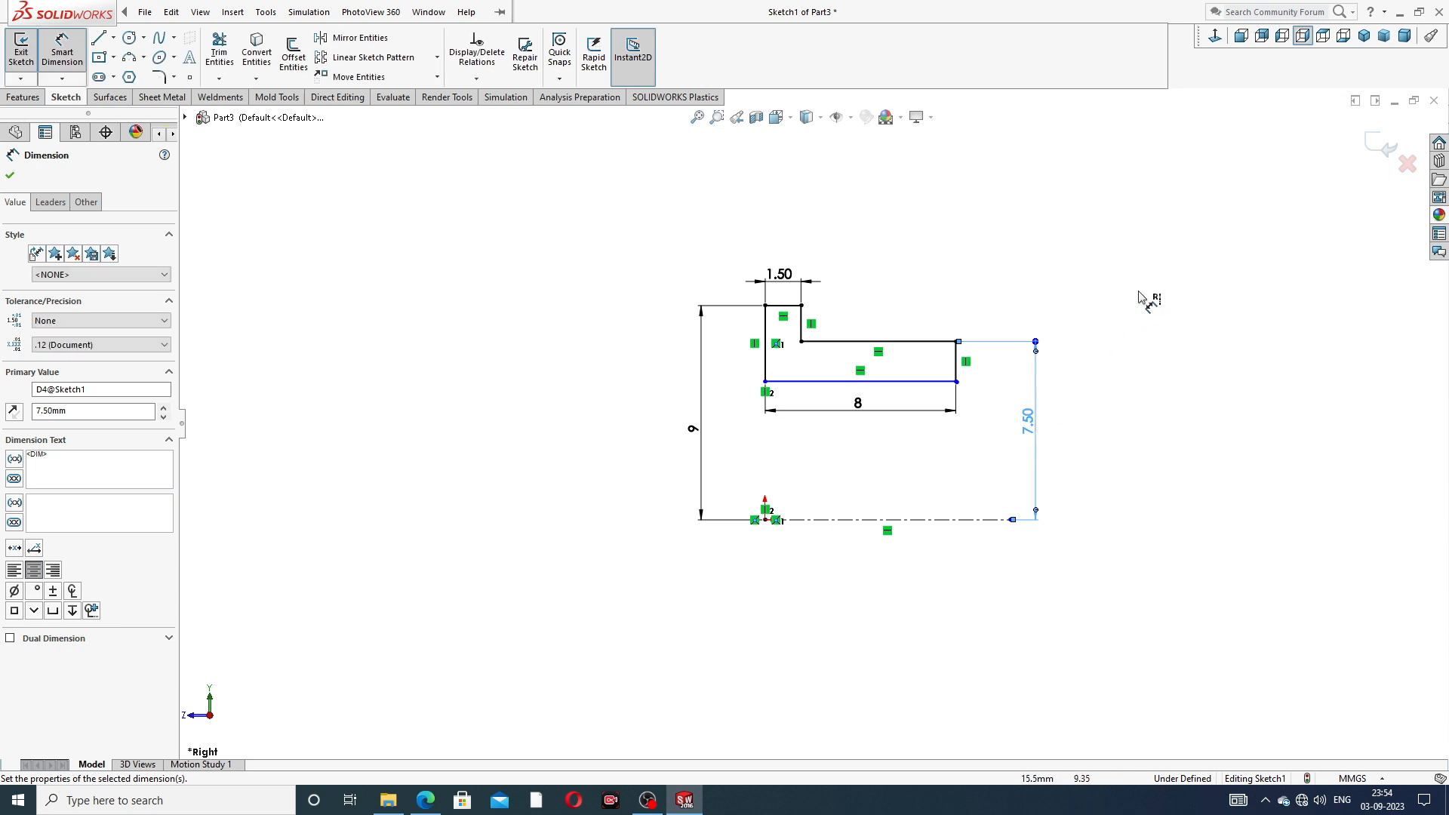
Dimension the profile's long lower edge to the centerline and set the distance to 5.5 mm.
{"action": "left_click", "coordinate": [944, 383]}
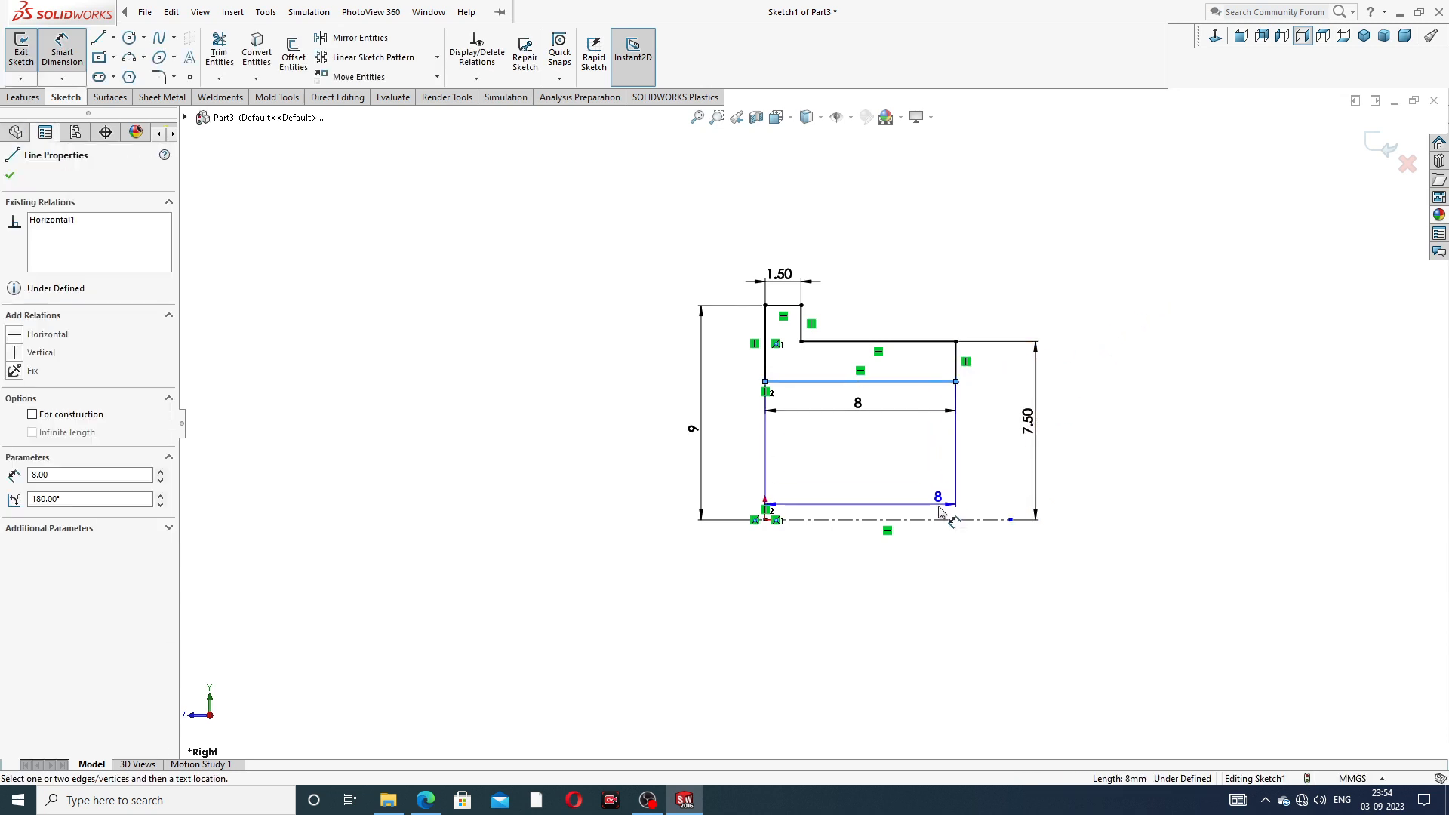
{"action": "left_click", "coordinate": [941, 521]}
{"action": "left_click", "coordinate": [1000, 457]}
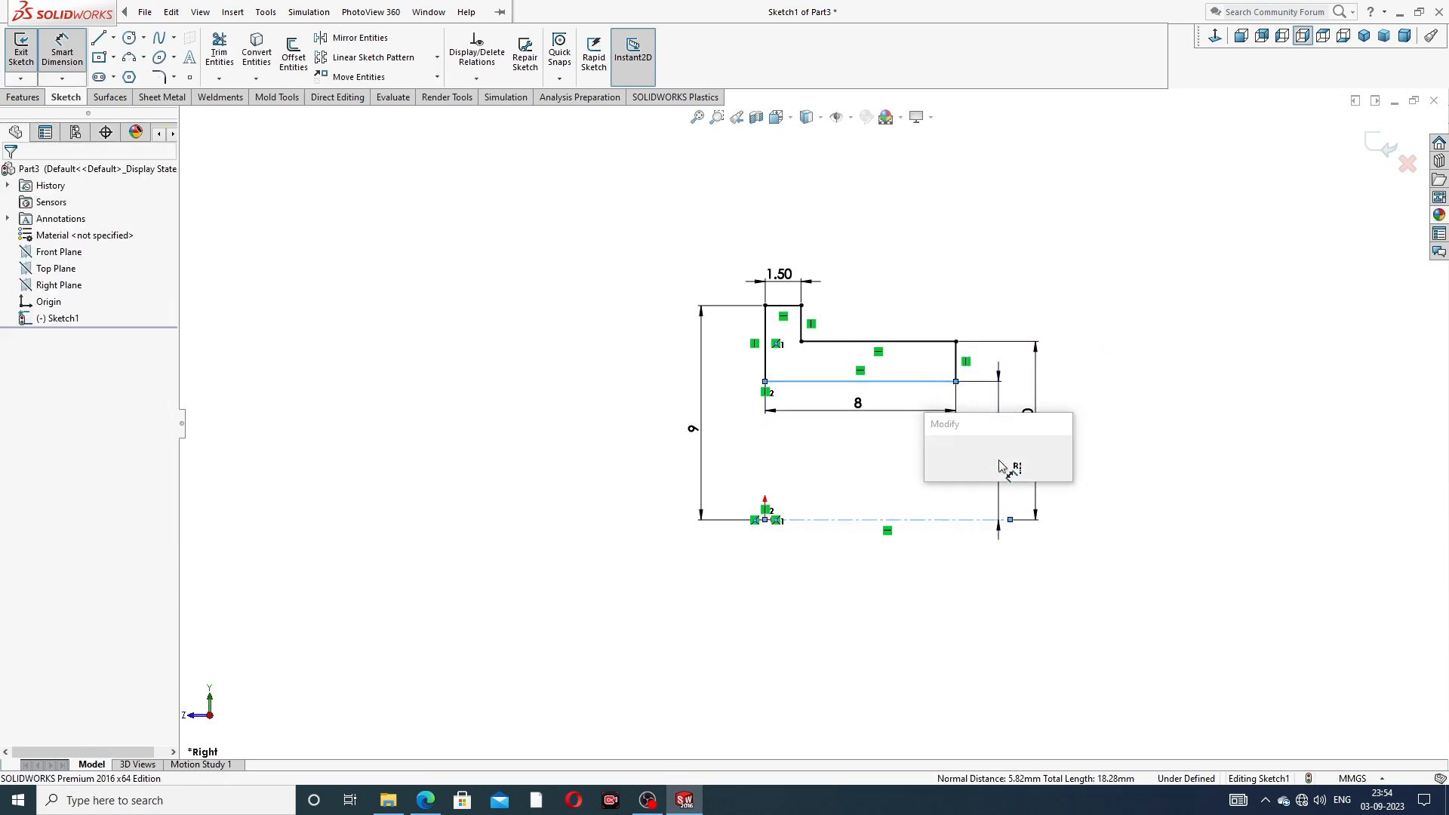
{"action": "type", "text": "5.5"}
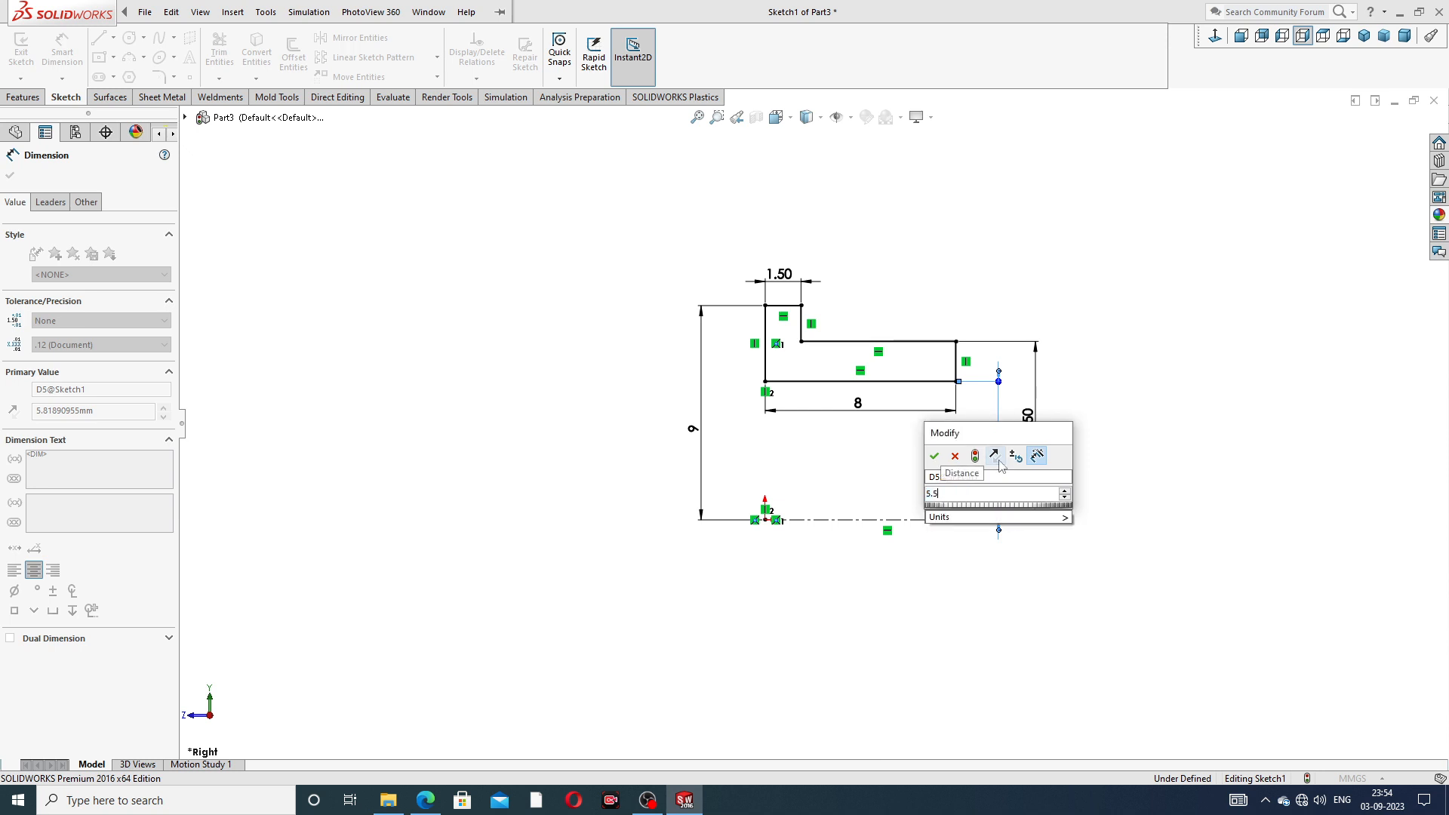
{"action": "key", "text": "Return"}
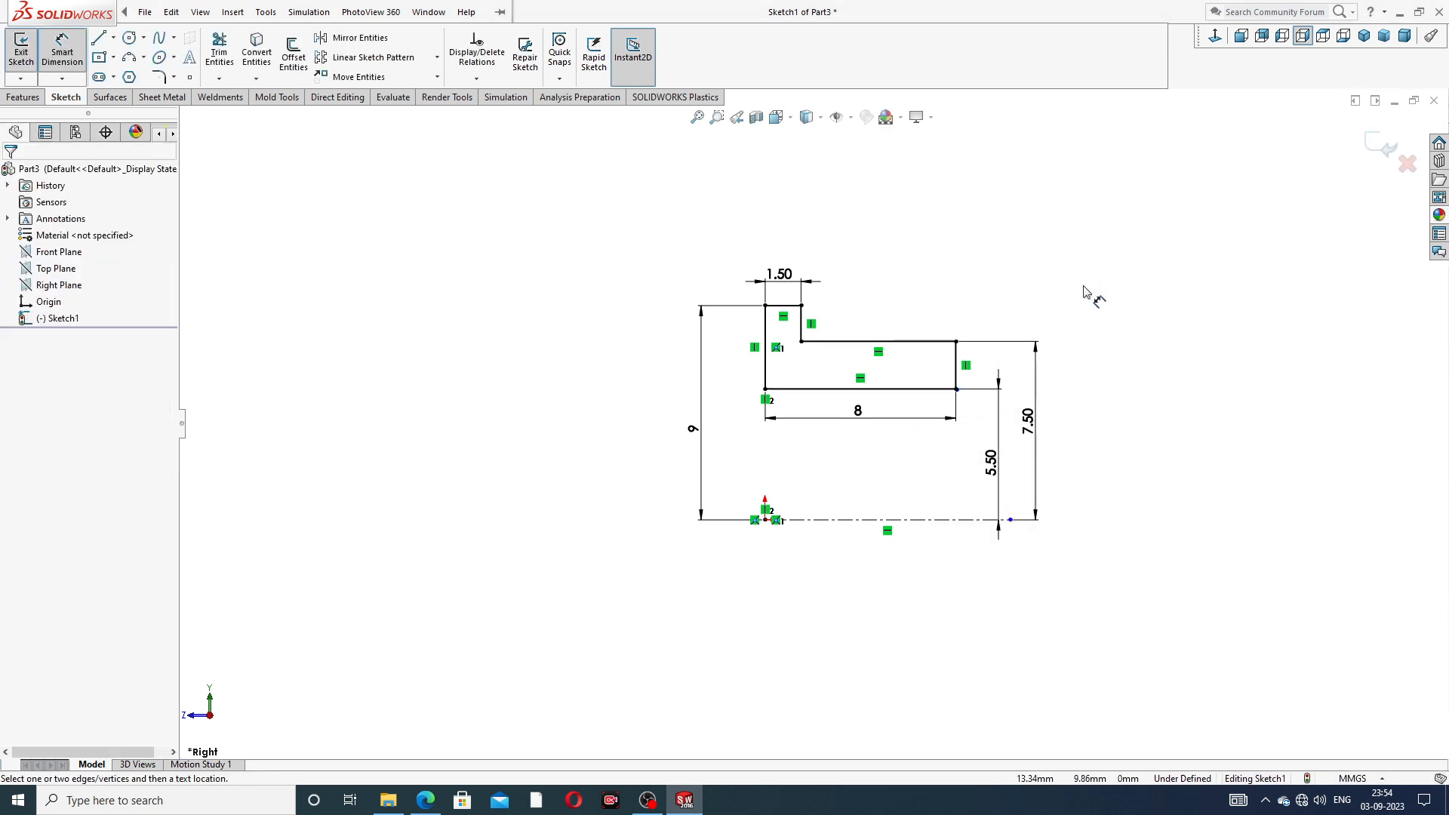
Move the 8, 7.5, 5.5 and 9 mm dimensions into a tidier layout around the profile and end dimensioning.
{"action": "scroll", "coordinate": [889, 325], "scroll_direction": "down", "scroll_amount": 1}
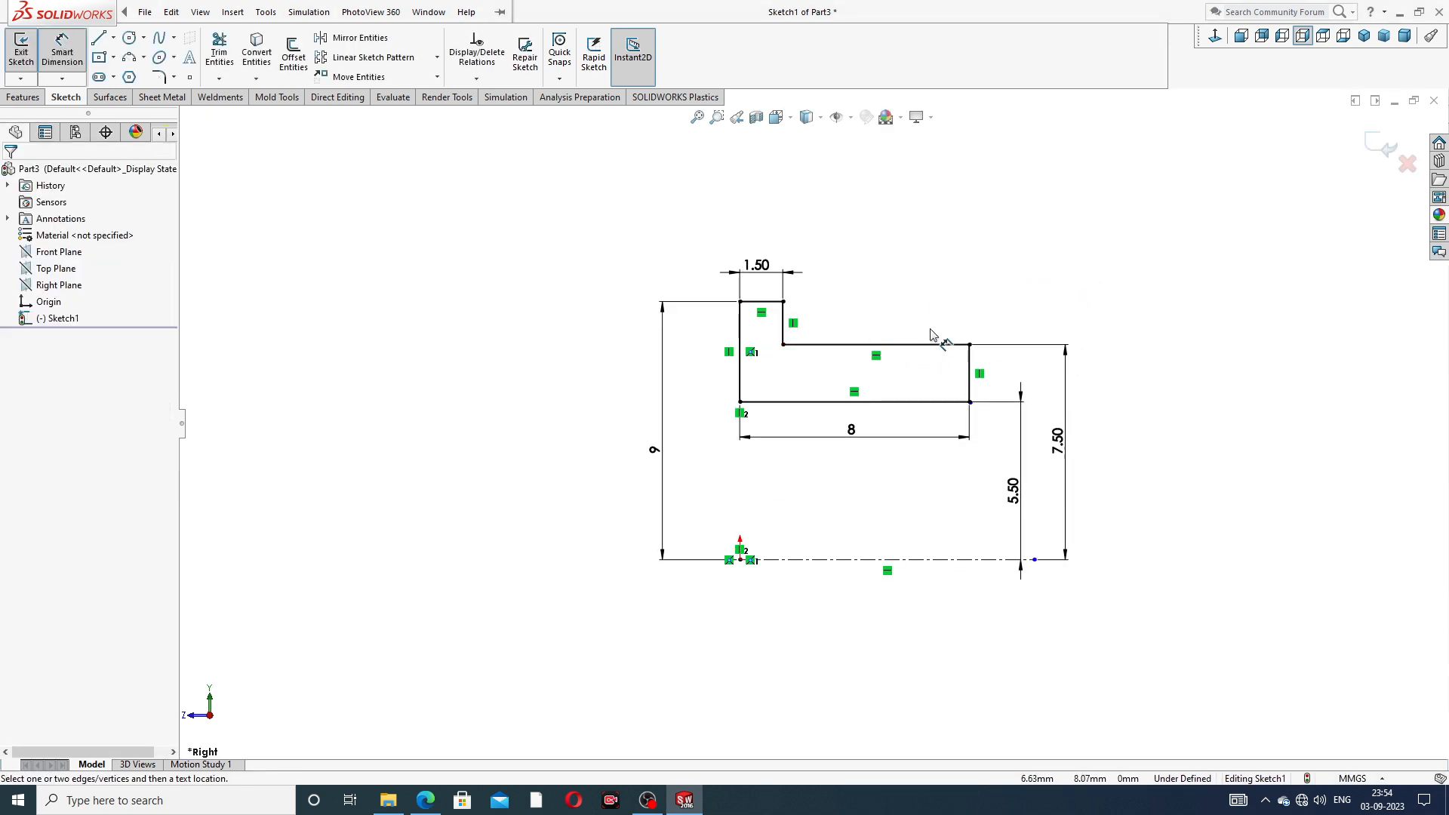
{"action": "left_click_drag", "start_coordinate": [851, 436], "coordinate": [846, 431]}
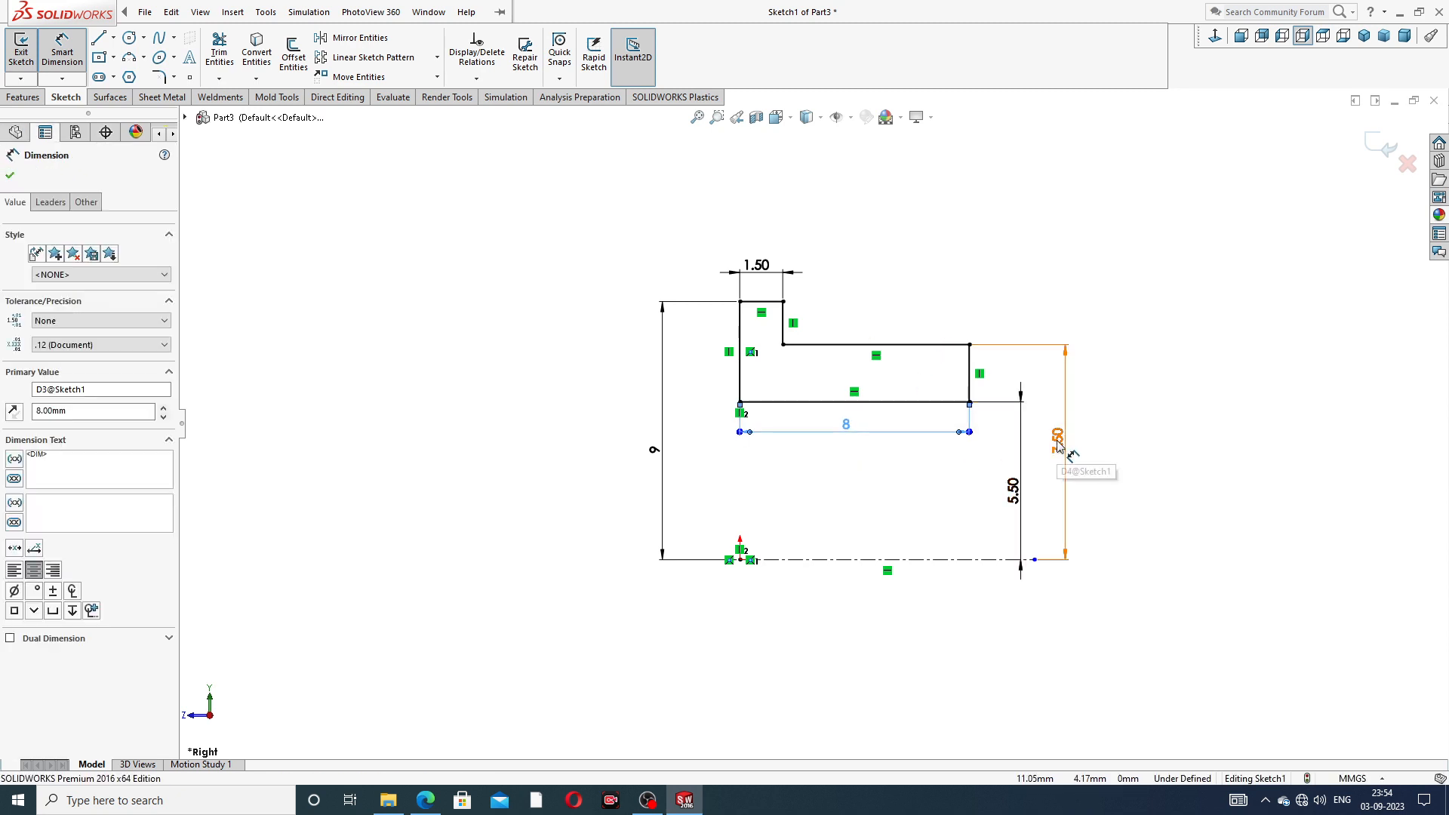
{"action": "left_click_drag", "start_coordinate": [1058, 447], "coordinate": [1081, 454]}
{"action": "left_click_drag", "start_coordinate": [1013, 486], "coordinate": [1002, 480]}
{"action": "left_click_drag", "start_coordinate": [1090, 453], "coordinate": [1046, 468]}
{"action": "left_click", "coordinate": [1140, 421]}
{"action": "left_click_drag", "start_coordinate": [654, 453], "coordinate": [719, 453]}
{"action": "left_click", "coordinate": [915, 242]}
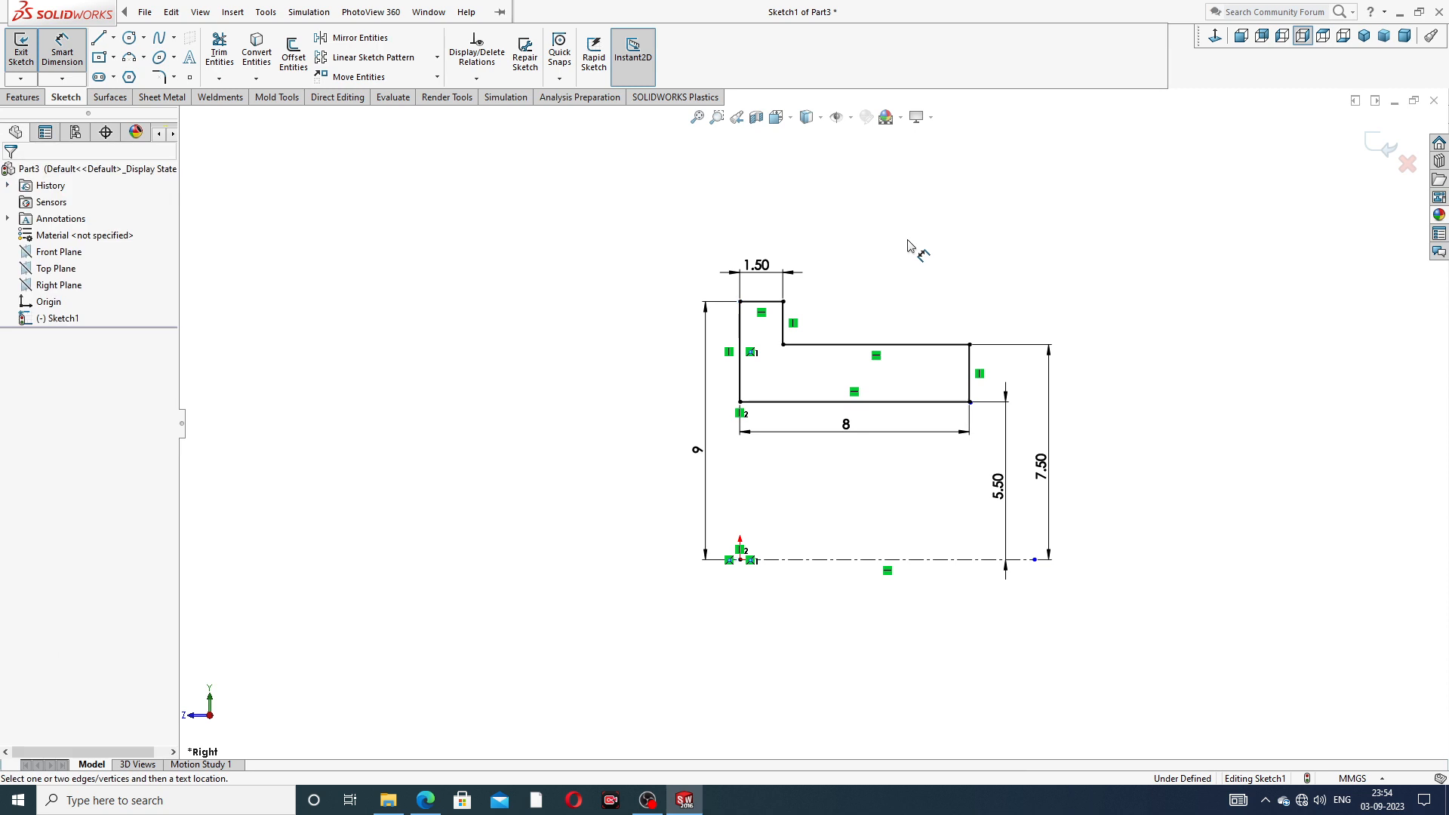
{"action": "right_click", "coordinate": [1090, 240]}
{"action": "left_click", "coordinate": [1132, 226]}
{"action": "scroll", "coordinate": [852, 494], "scroll_direction": "down", "scroll_amount": 1}
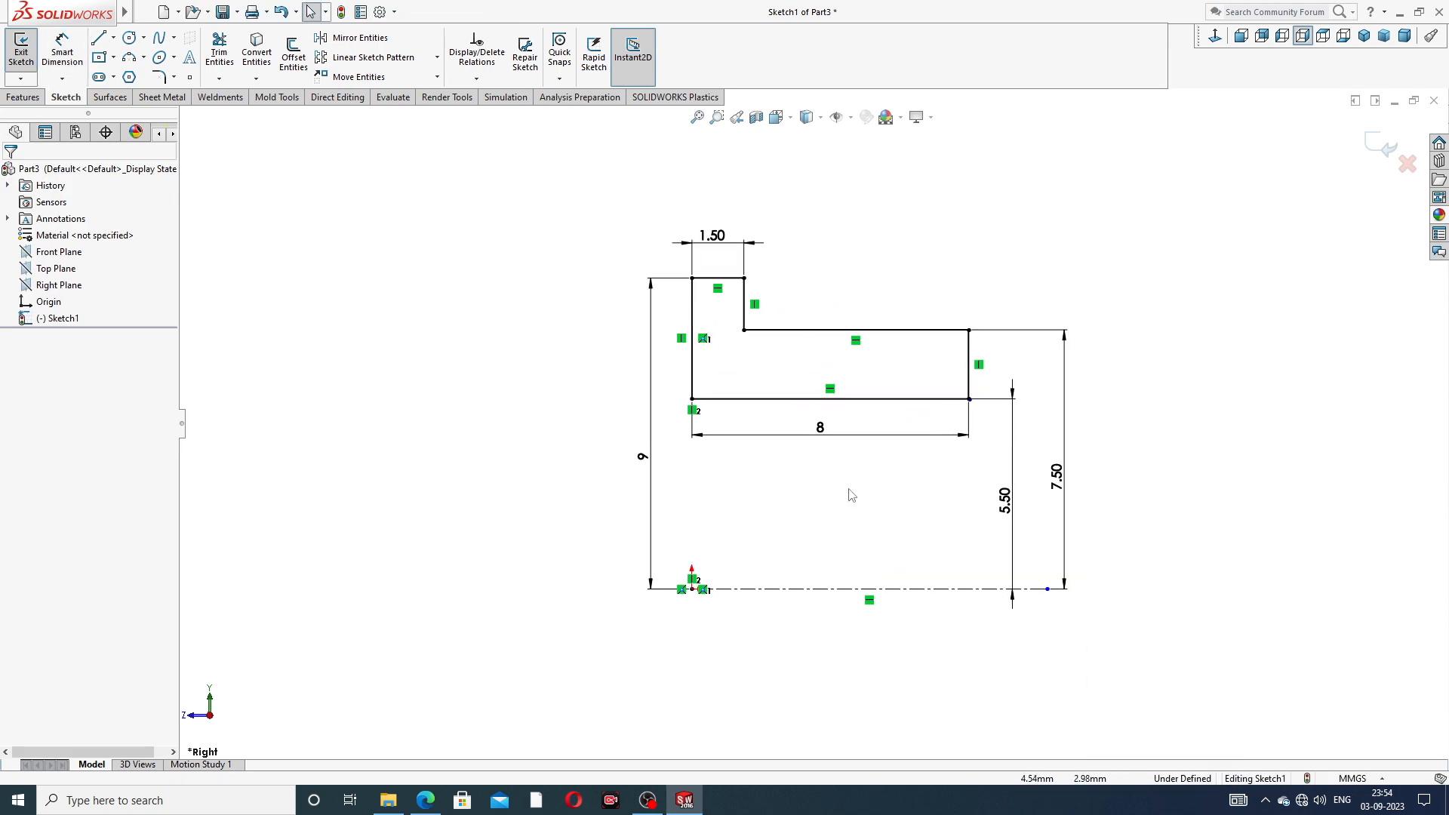
{"action": "scroll", "coordinate": [852, 495], "scroll_direction": "down", "scroll_amount": 1}
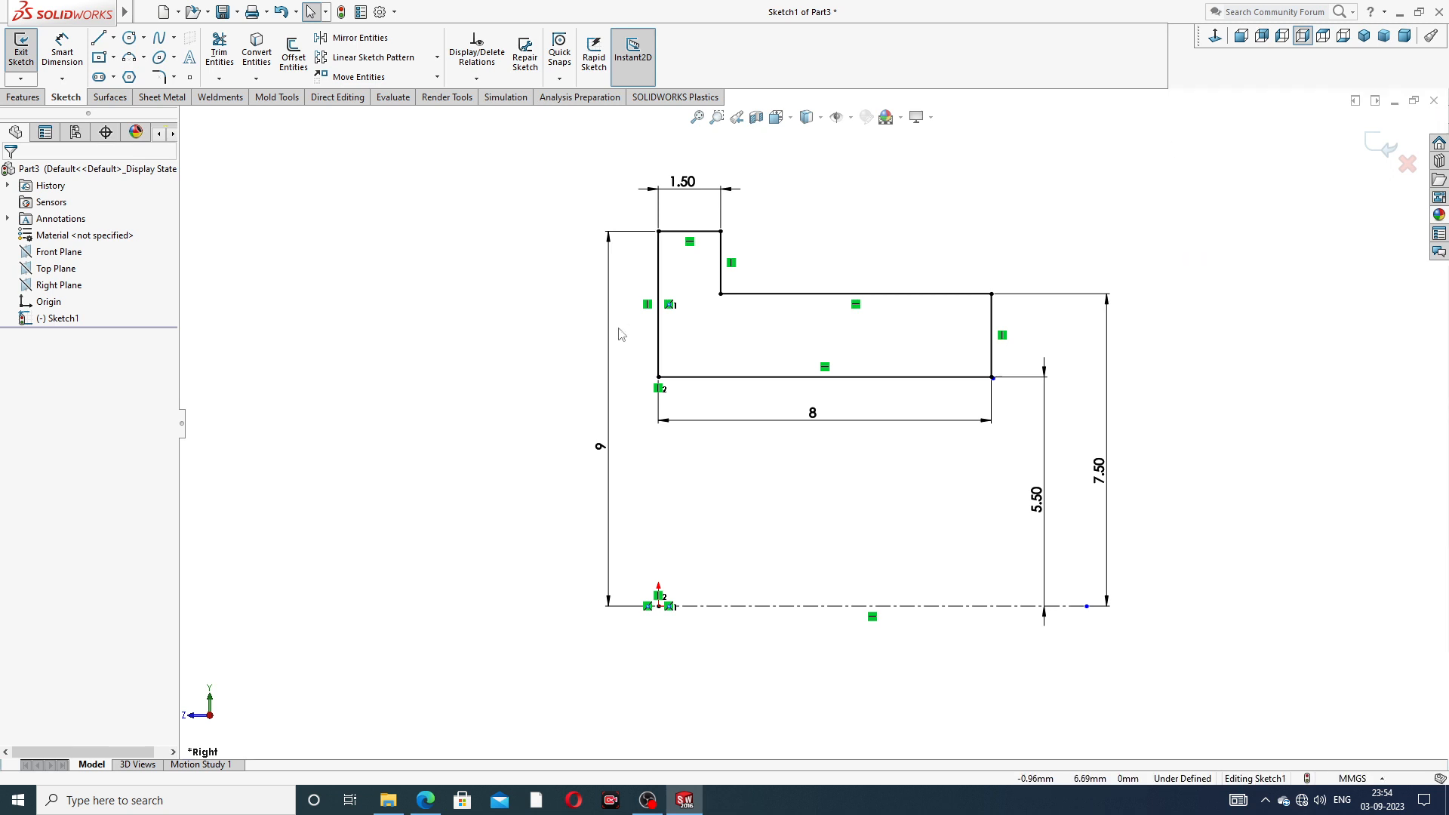
Revolve the closed profile region 360° about the horizontal centerline into a solid flanged bush.
{"action": "left_click", "coordinate": [37, 98]}
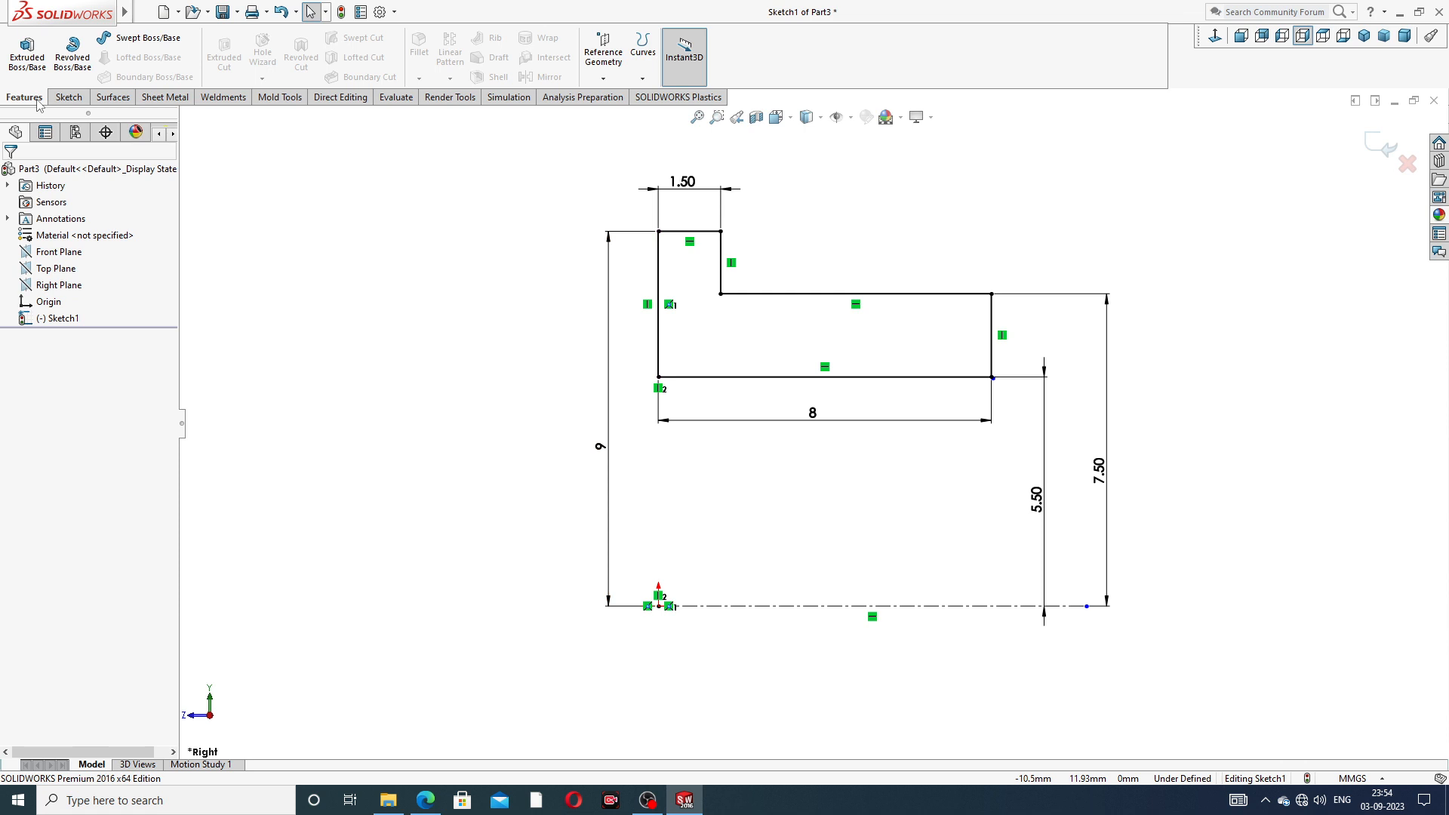
{"action": "left_click", "coordinate": [73, 65]}
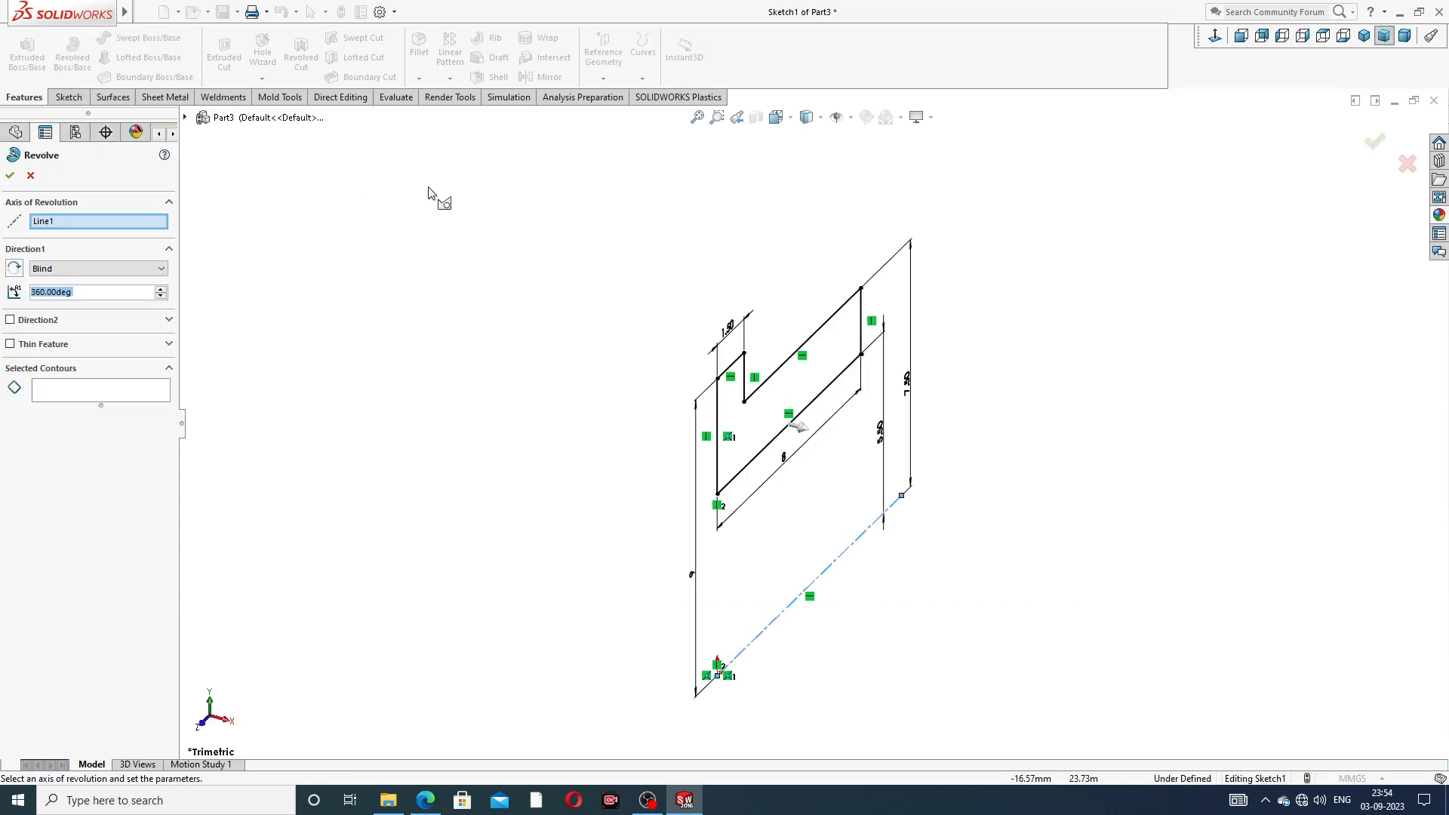
{"action": "left_click", "coordinate": [784, 446]}
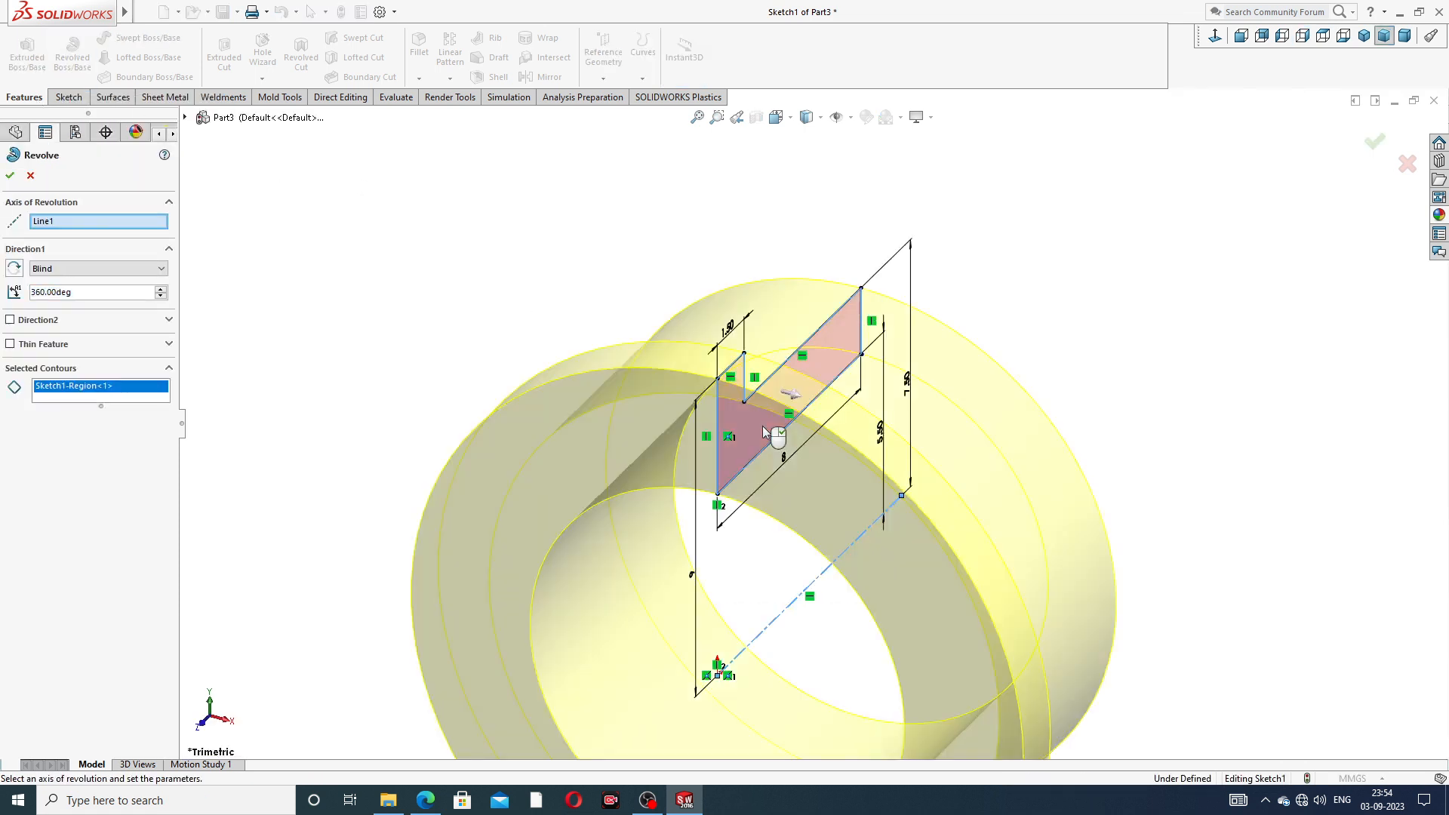
{"action": "scroll", "coordinate": [855, 462], "scroll_direction": "up", "scroll_amount": 3}
{"action": "middle_click_drag", "start_coordinate": [857, 462], "coordinate": [748, 340]}
{"action": "scroll", "coordinate": [793, 567], "scroll_direction": "down", "scroll_amount": 2}
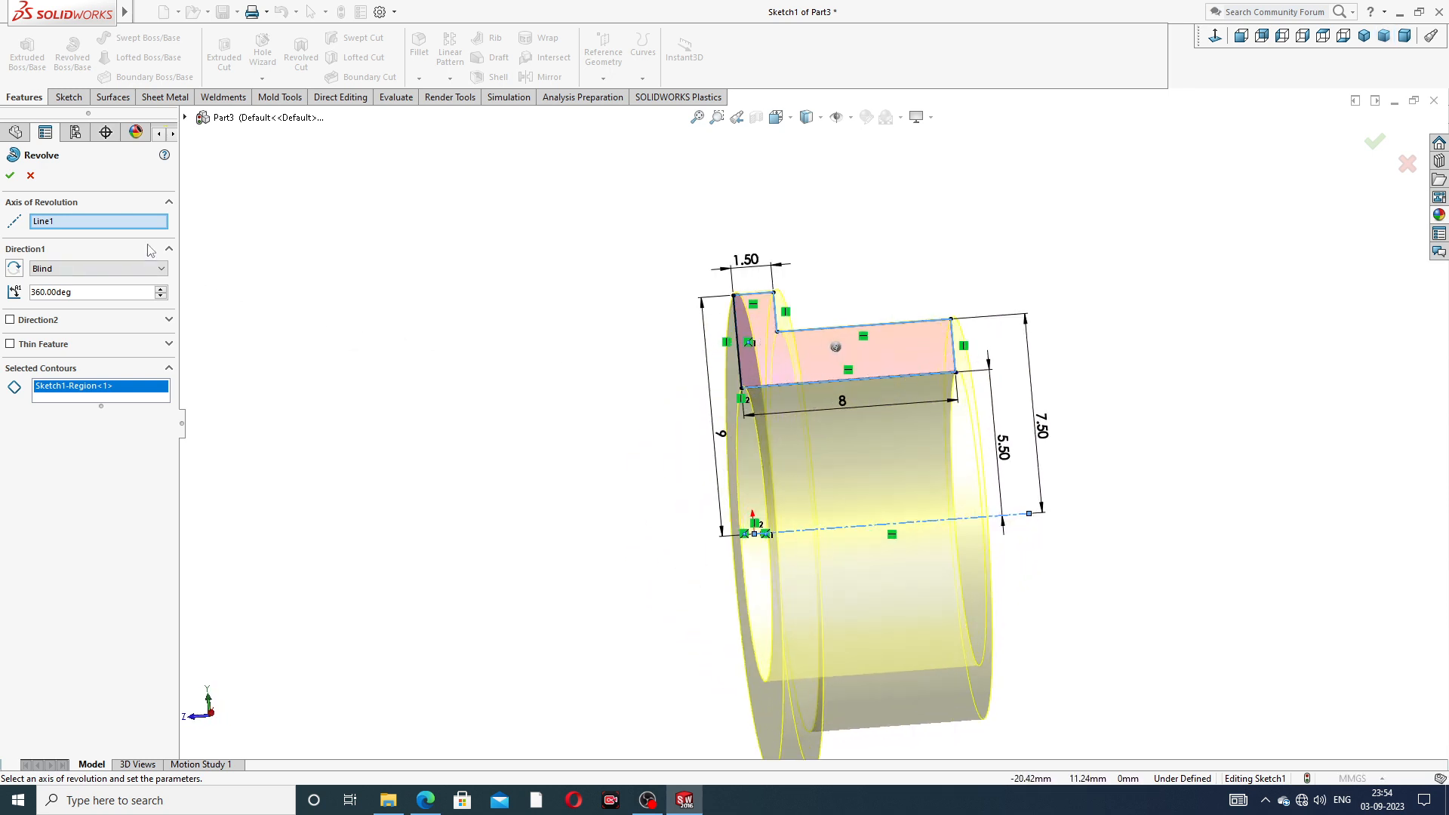
{"action": "left_click", "coordinate": [11, 179]}
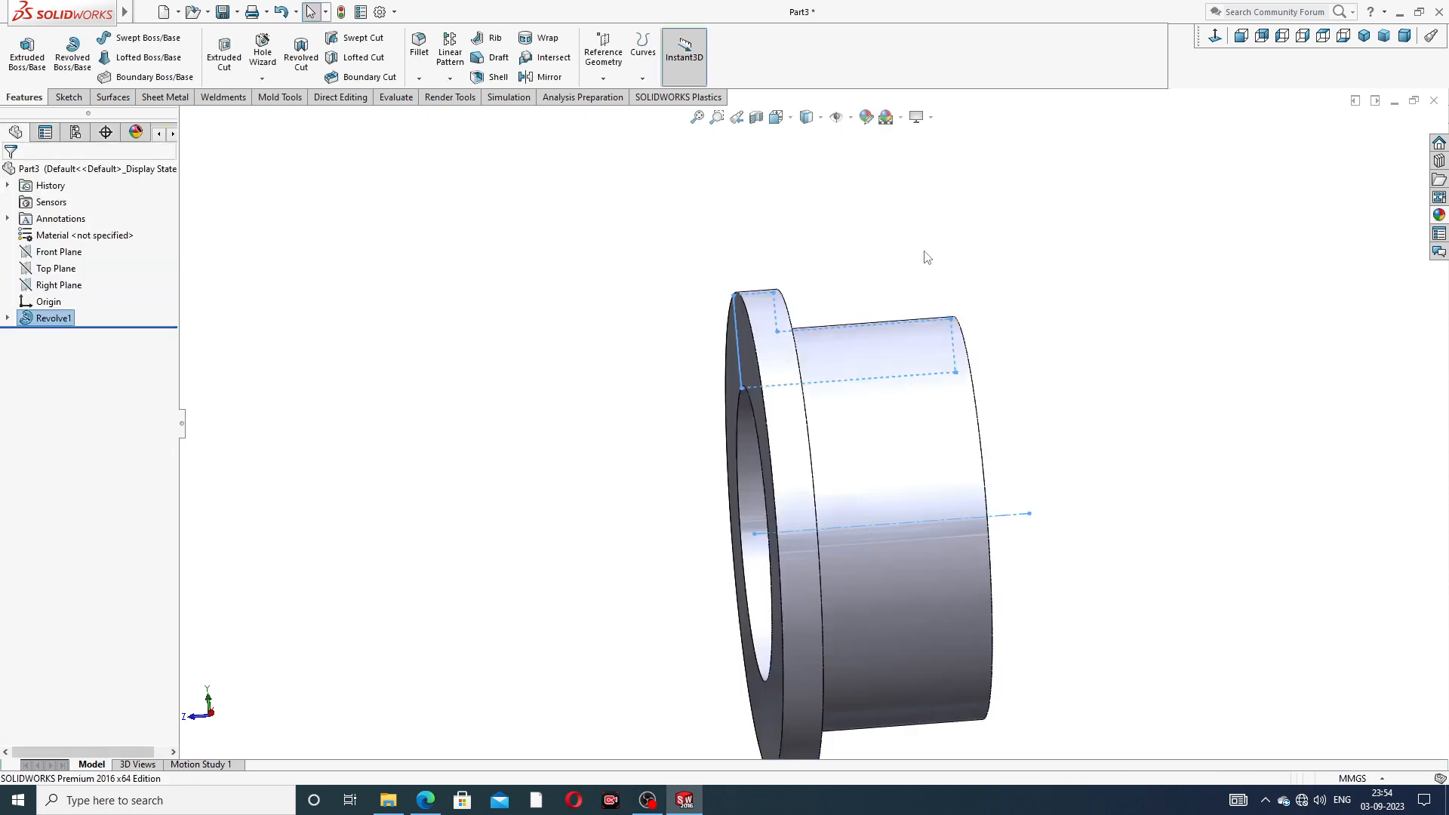
{"action": "middle_click_drag", "start_coordinate": [962, 446], "coordinate": [981, 378]}
{"action": "scroll", "coordinate": [970, 462], "scroll_direction": "up", "scroll_amount": 3}
{"action": "middle_click_drag", "start_coordinate": [972, 466], "coordinate": [791, 610]}
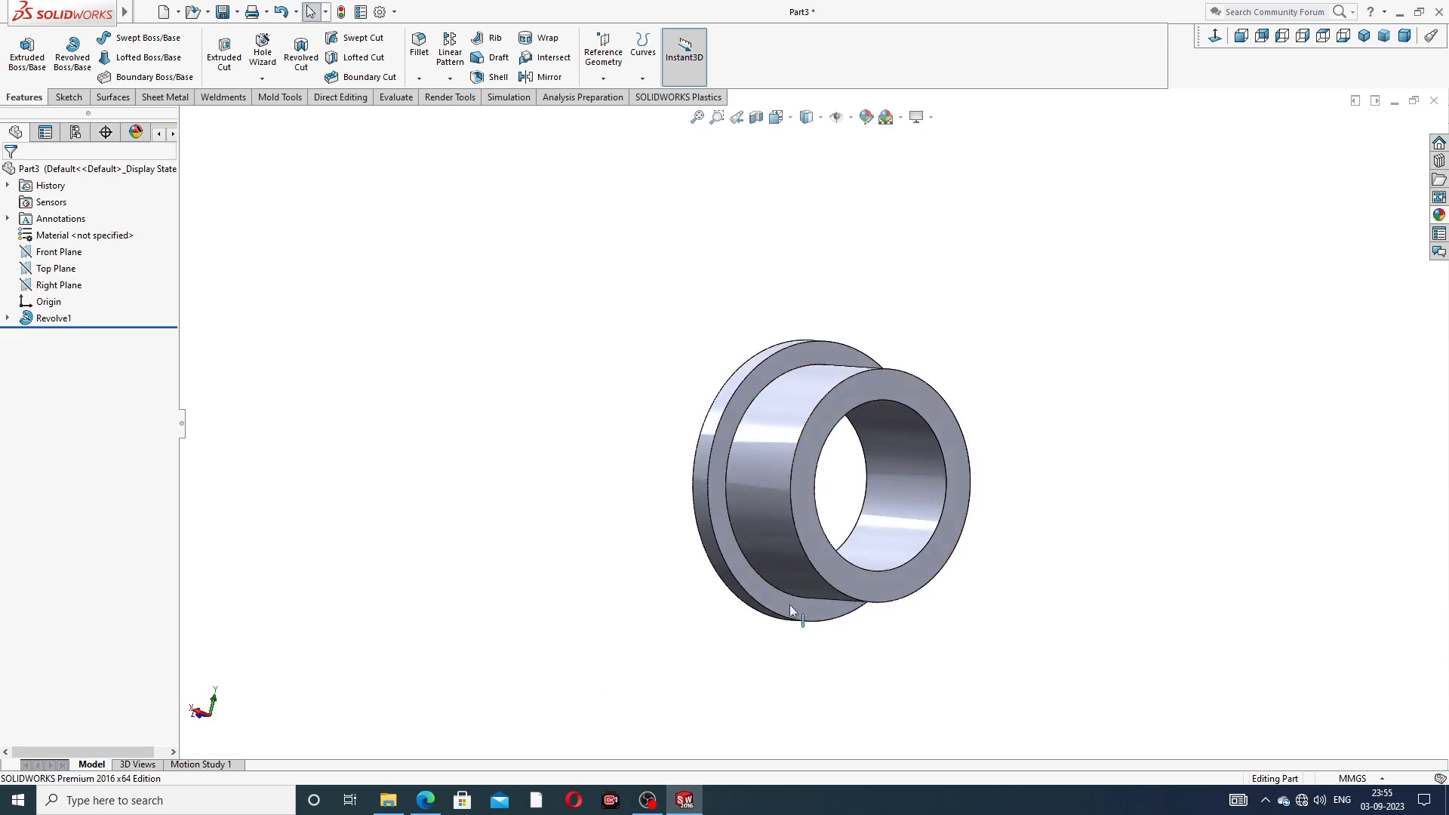
Consult the bush drawing PDF and chamfer the bore's inner edges at both ends with 1 mm at 45°.
{"action": "left_click", "coordinate": [425, 800]}
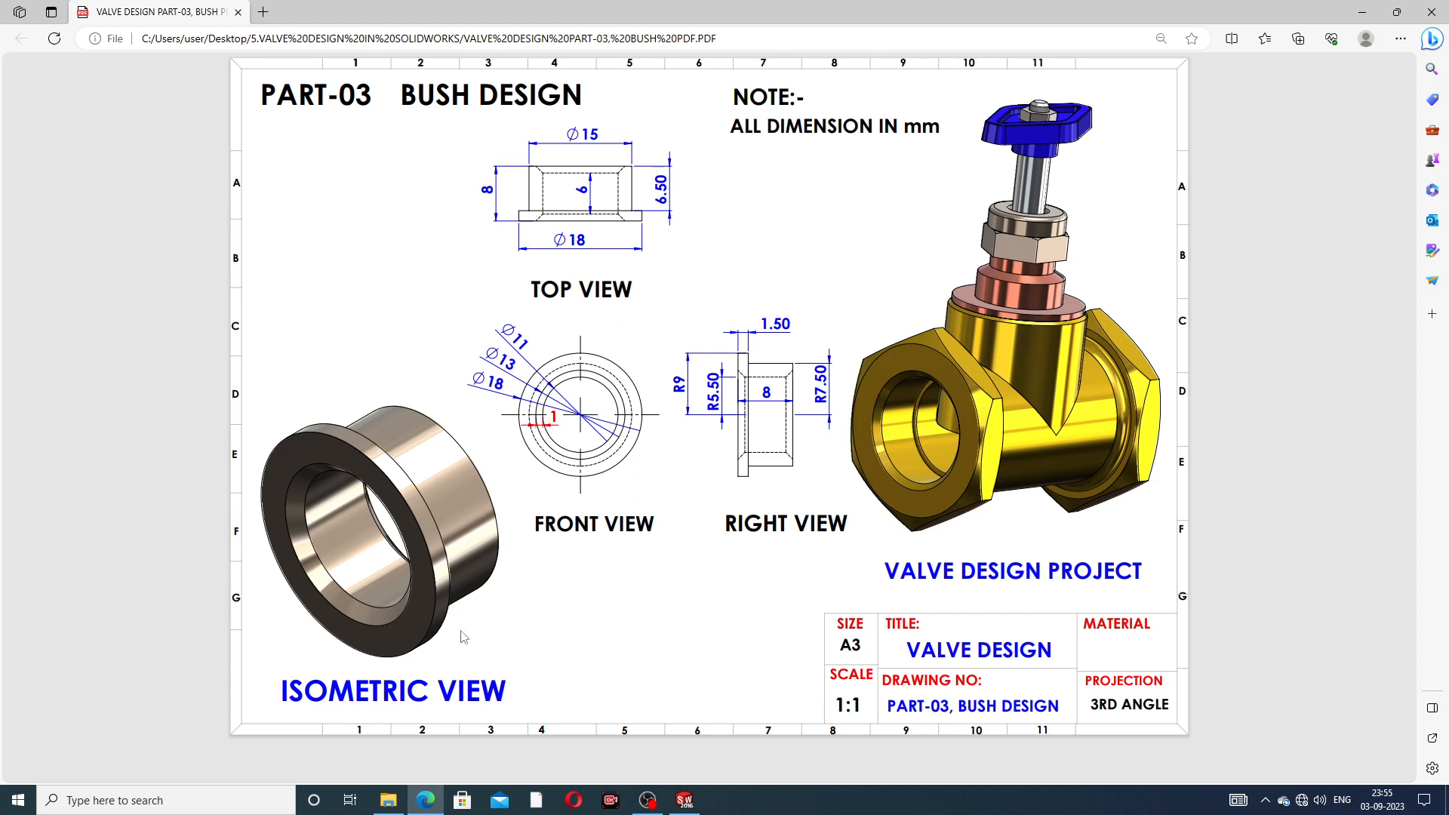
{"action": "left_click", "coordinate": [425, 800]}
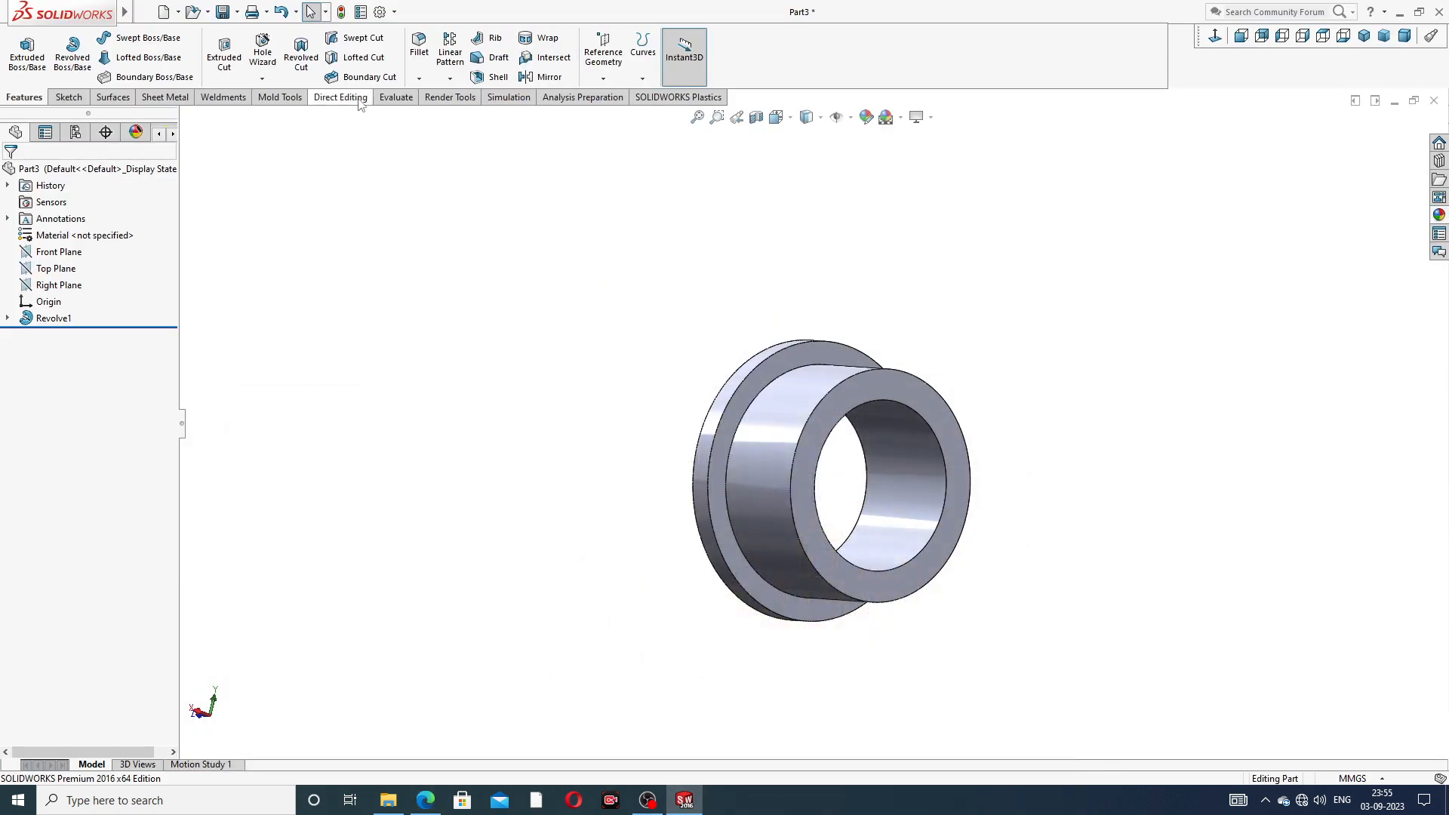
{"action": "left_click", "coordinate": [419, 78]}
{"action": "left_click", "coordinate": [468, 117]}
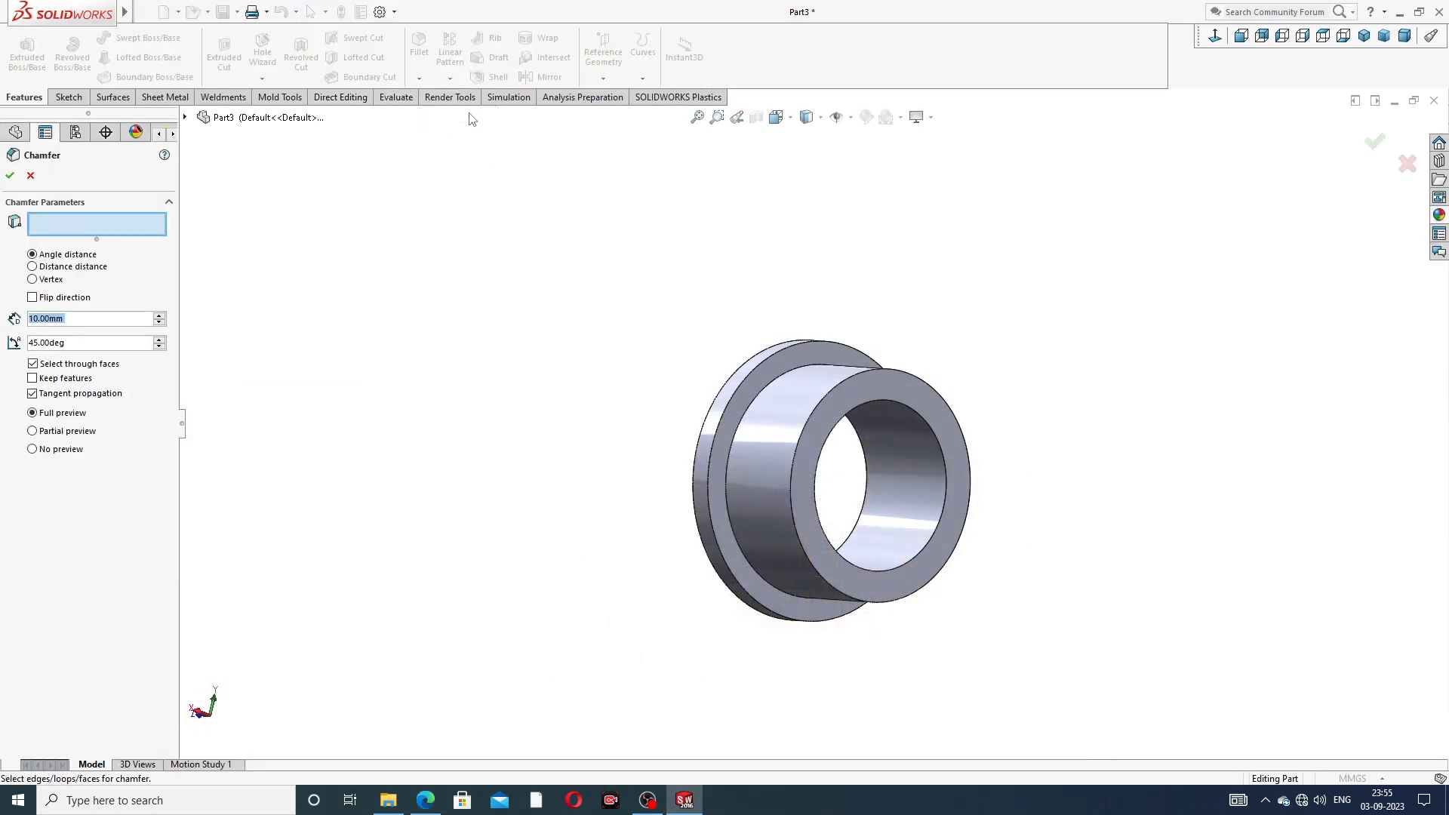
{"action": "type", "text": "1"}
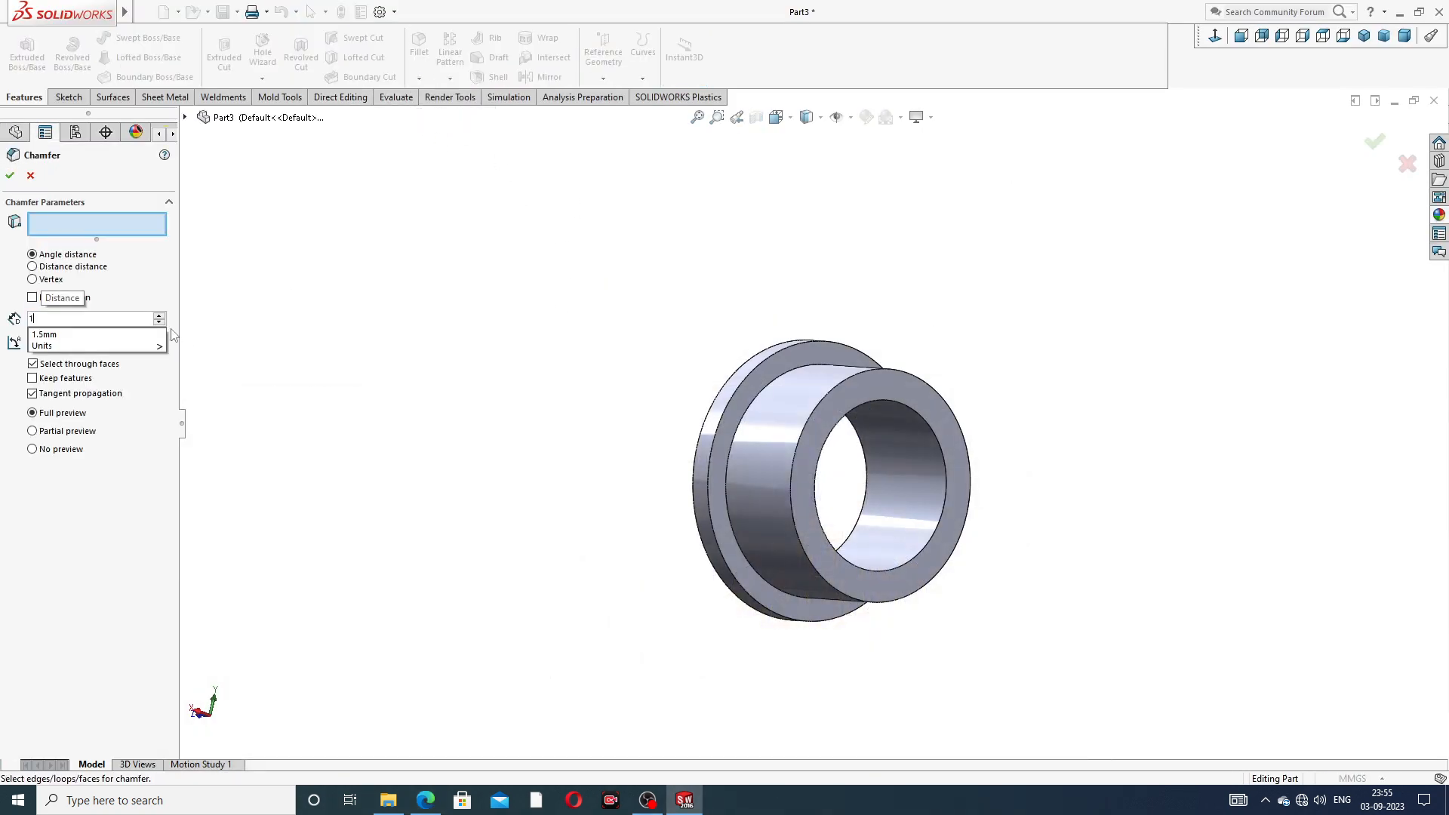
{"action": "key", "text": "Return"}
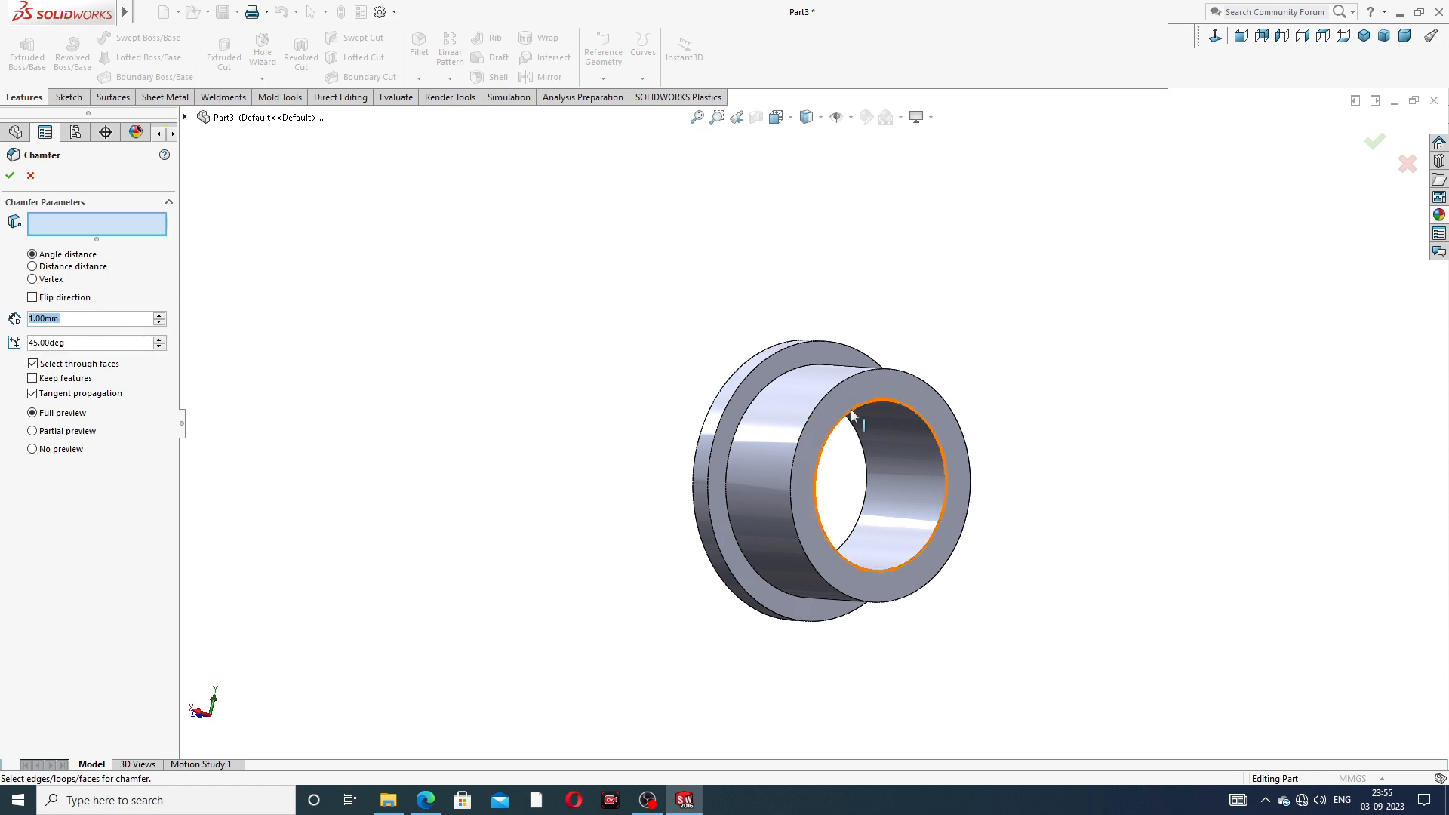
{"action": "middle_click_drag", "start_coordinate": [858, 424], "coordinate": [812, 432]}
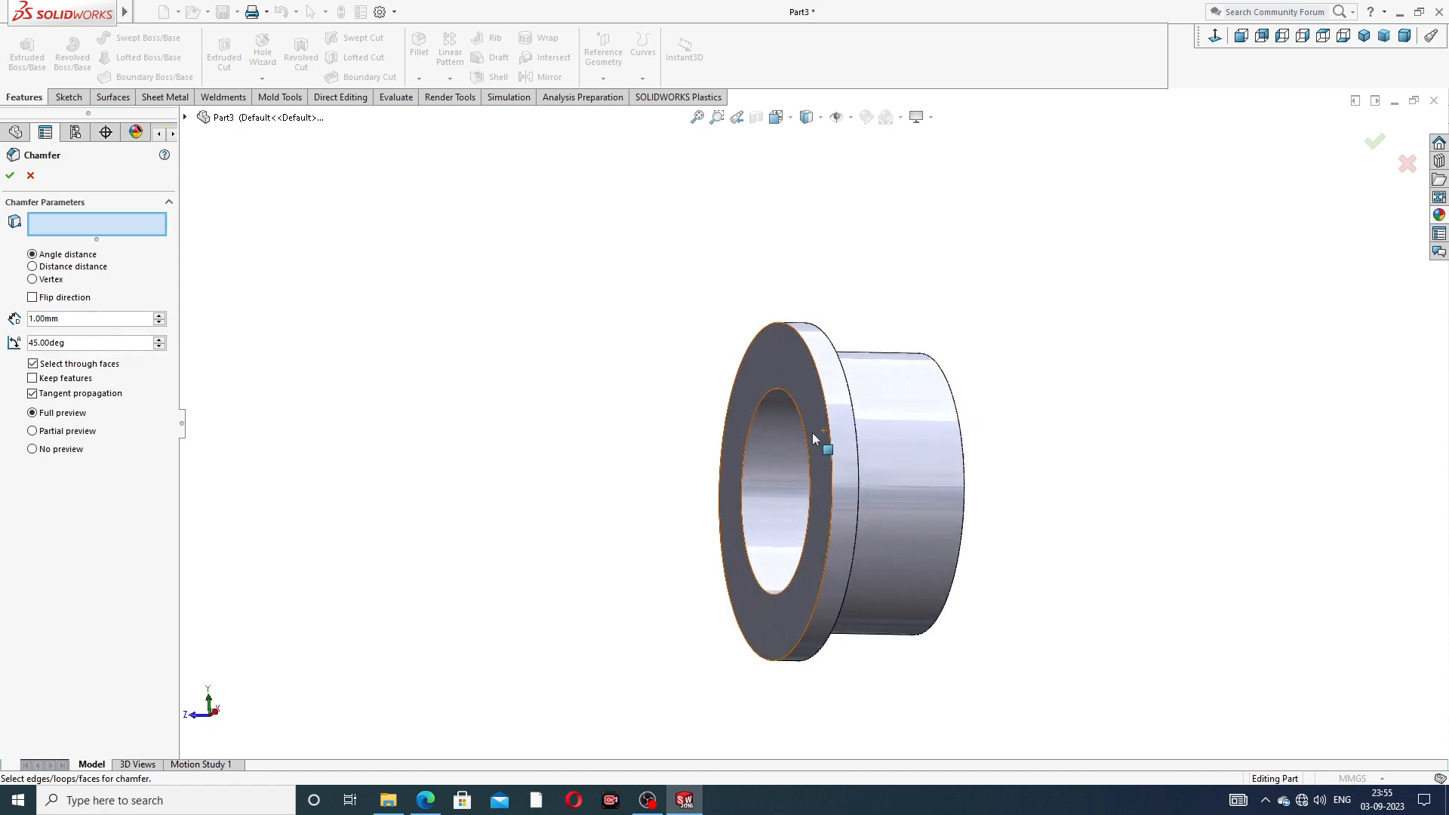
{"action": "scroll", "coordinate": [813, 432], "scroll_direction": "down", "scroll_amount": 2}
{"action": "left_click", "coordinate": [794, 405]}
{"action": "middle_click_drag", "start_coordinate": [1013, 479], "coordinate": [933, 406]}
{"action": "left_click", "coordinate": [927, 385]}
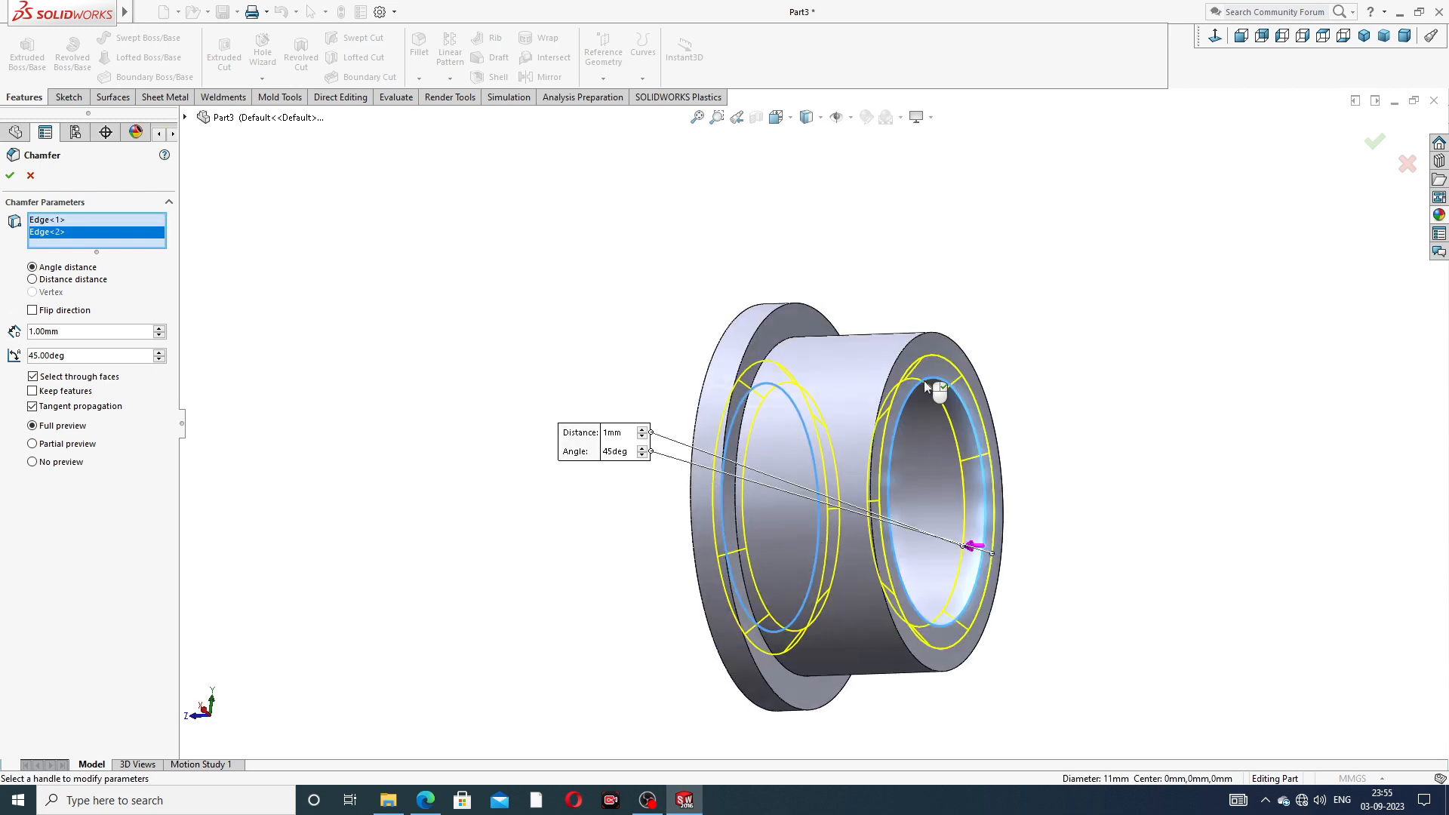
{"action": "left_click", "coordinate": [10, 176]}
Apply the chromium plate appearance from the Chrome metals to the whole bush.
{"action": "scroll", "coordinate": [815, 540], "scroll_direction": "up", "scroll_amount": 2}
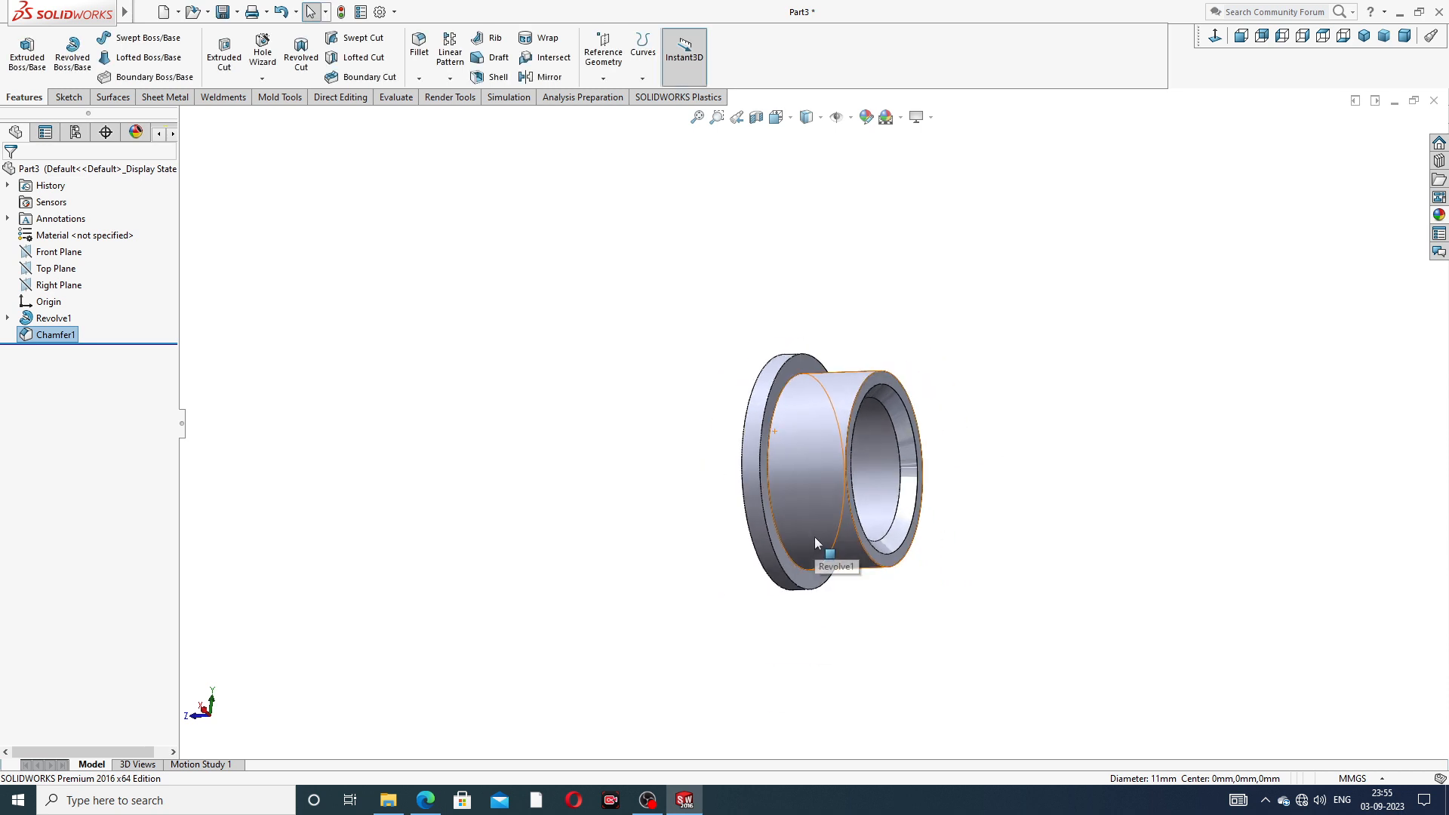
{"action": "middle_click_drag", "start_coordinate": [815, 537], "coordinate": [890, 444]}
{"action": "scroll", "coordinate": [863, 540], "scroll_direction": "down", "scroll_amount": 2}
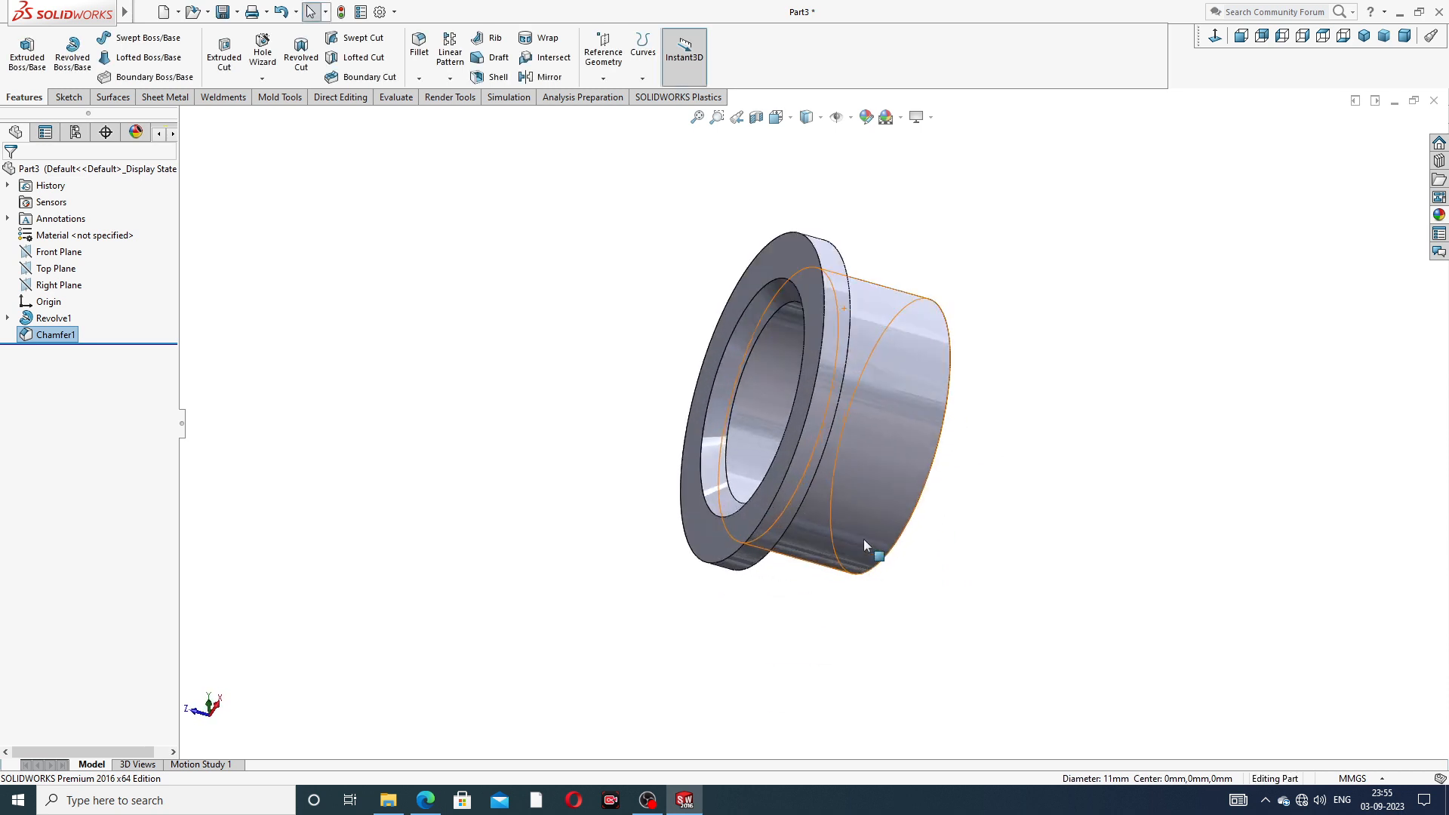
{"action": "middle_click_drag", "start_coordinate": [865, 545], "coordinate": [977, 305]}
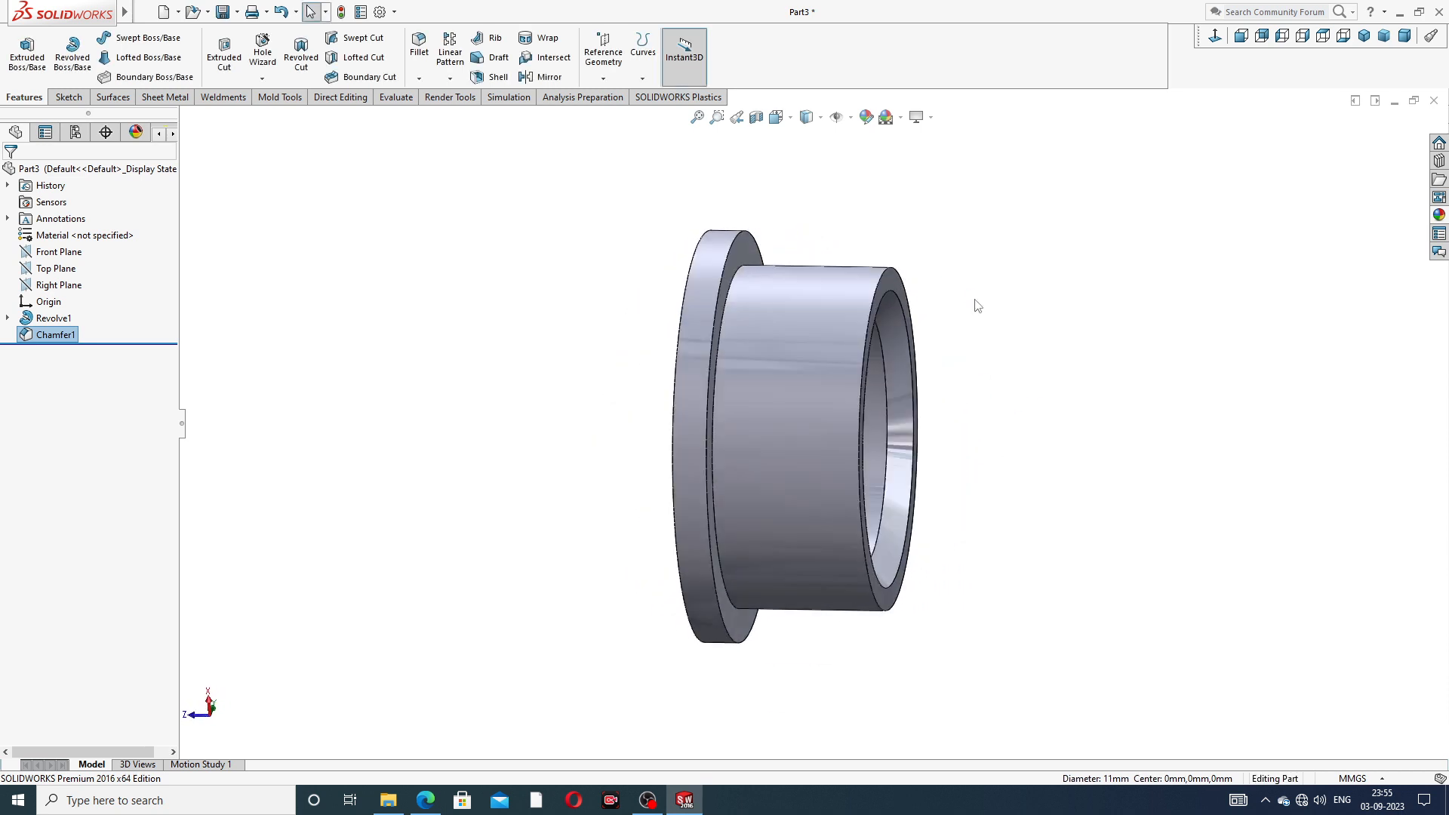
{"action": "left_click", "coordinate": [1438, 218]}
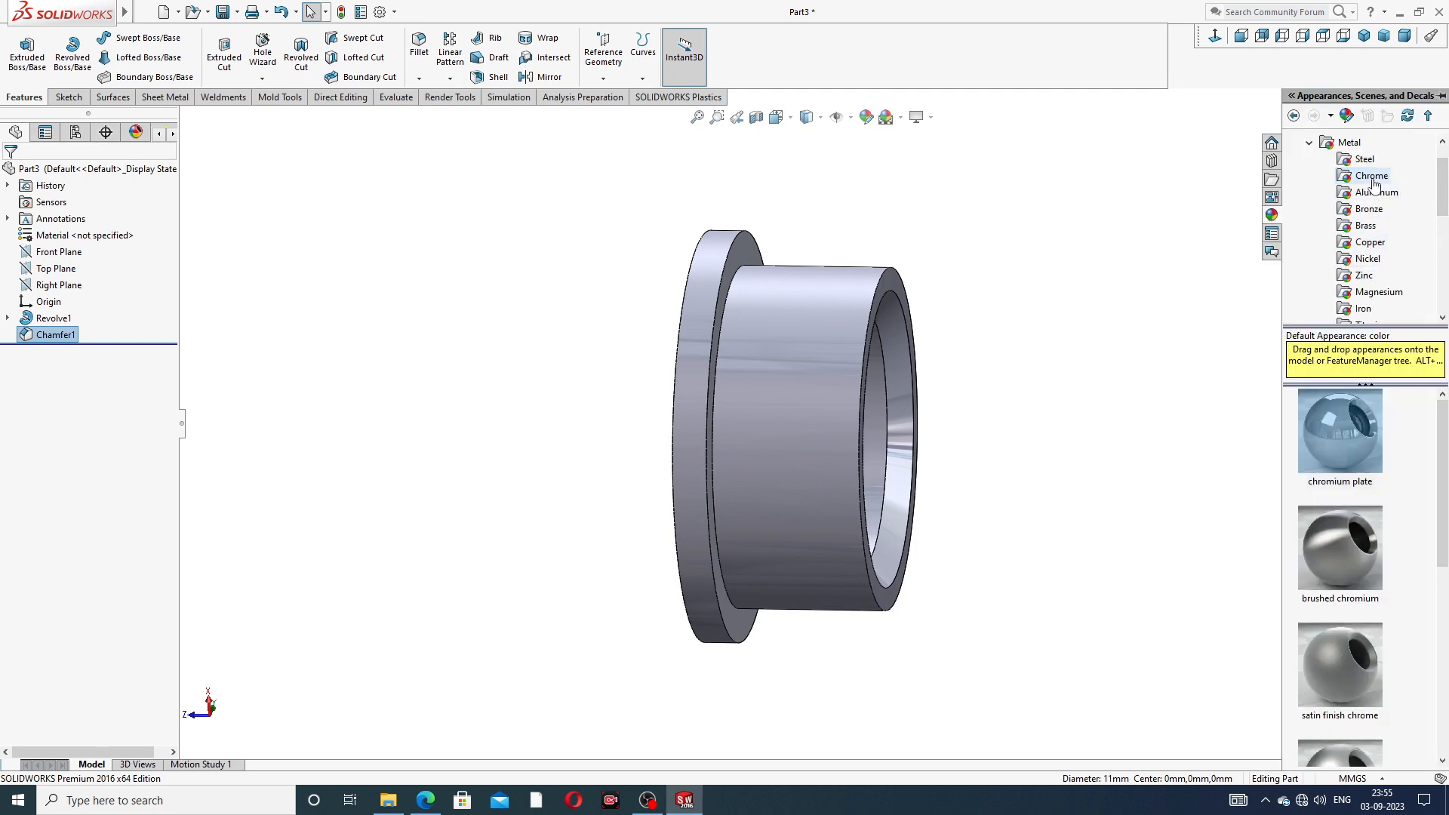
{"action": "left_click", "coordinate": [1346, 447]}
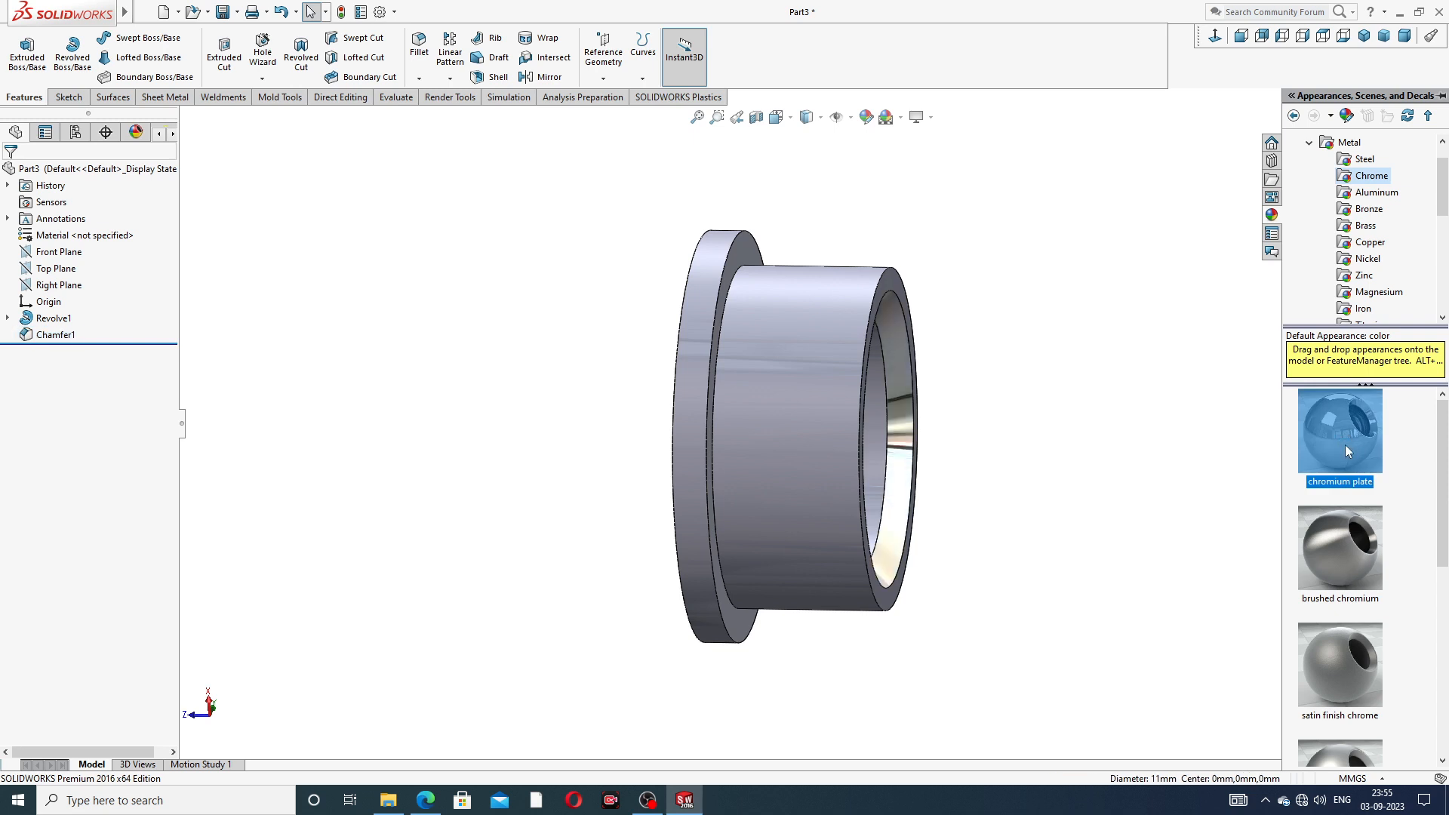
{"action": "middle_click_drag", "start_coordinate": [1119, 458], "coordinate": [1094, 412]}
{"action": "left_click", "coordinate": [1092, 414]}
Examine the finished bush's flange, body and chamfered bore from several angles, including the isometric view.
{"action": "scroll", "coordinate": [969, 440], "scroll_direction": "down", "scroll_amount": 1}
{"action": "scroll", "coordinate": [954, 380], "scroll_direction": "up", "scroll_amount": 3}
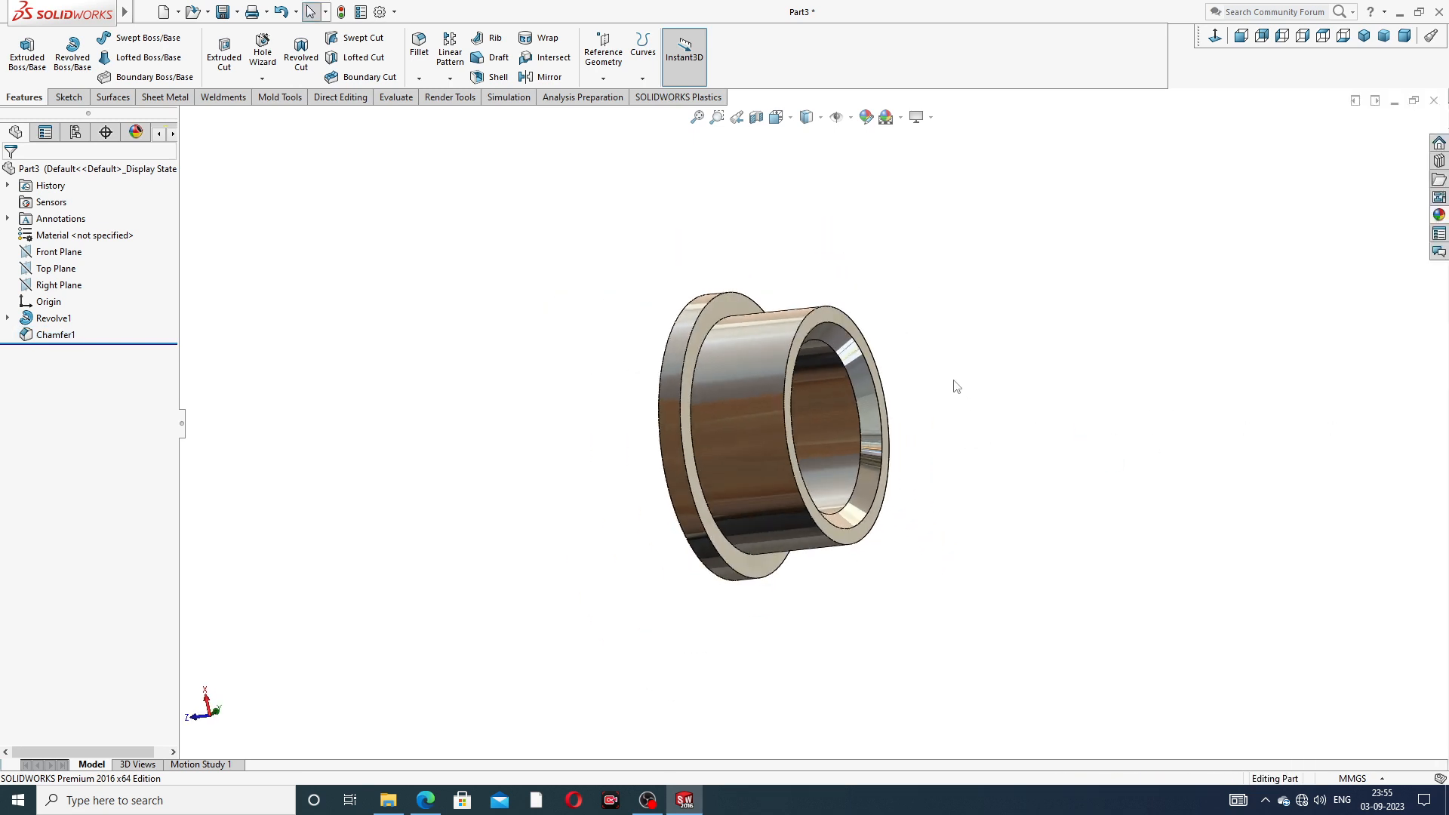
{"action": "middle_click_drag", "start_coordinate": [957, 386], "coordinate": [1048, 331]}
{"action": "middle_click_drag", "start_coordinate": [966, 385], "coordinate": [1013, 281]}
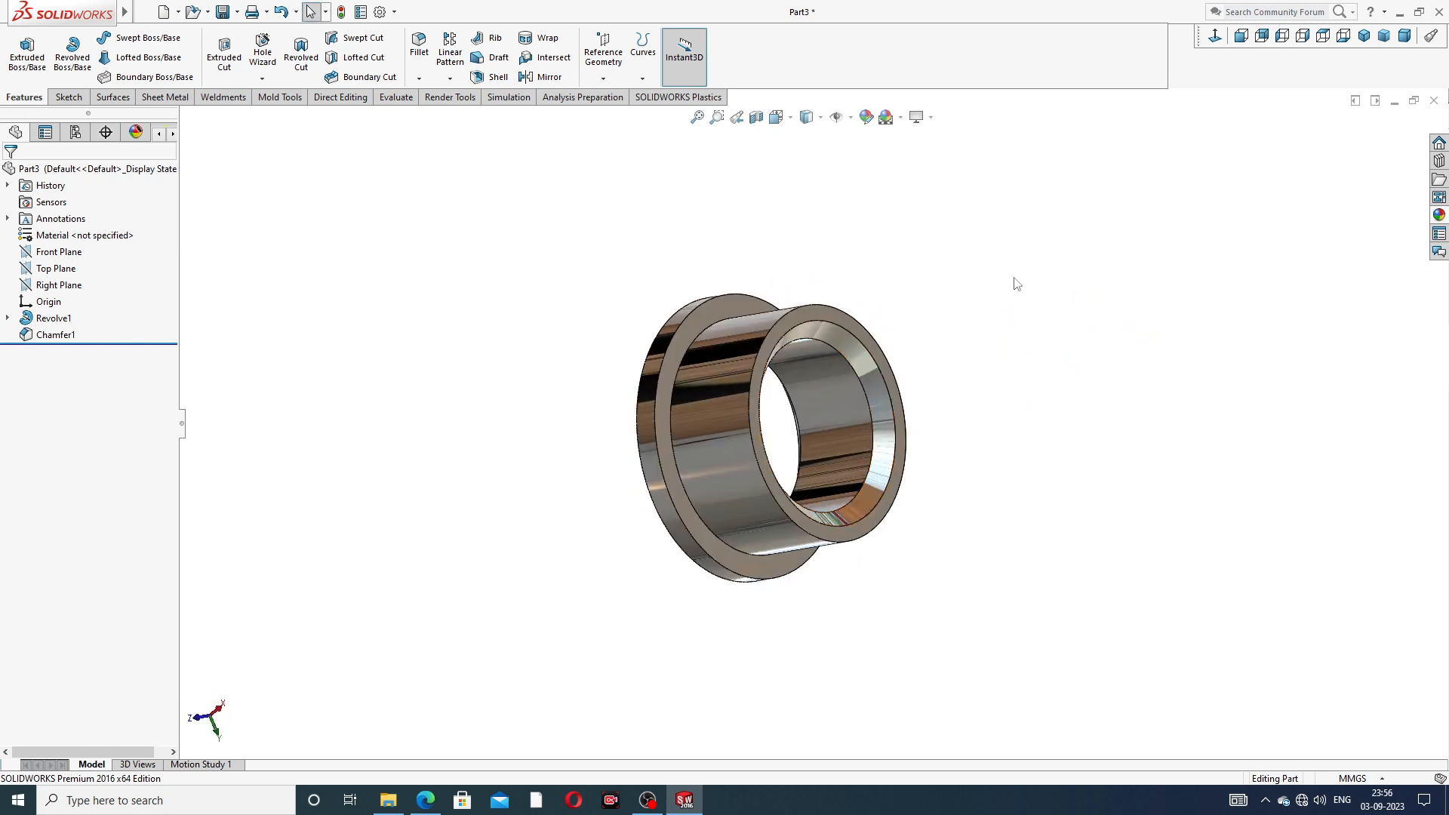
{"action": "left_click", "coordinate": [1364, 36]}
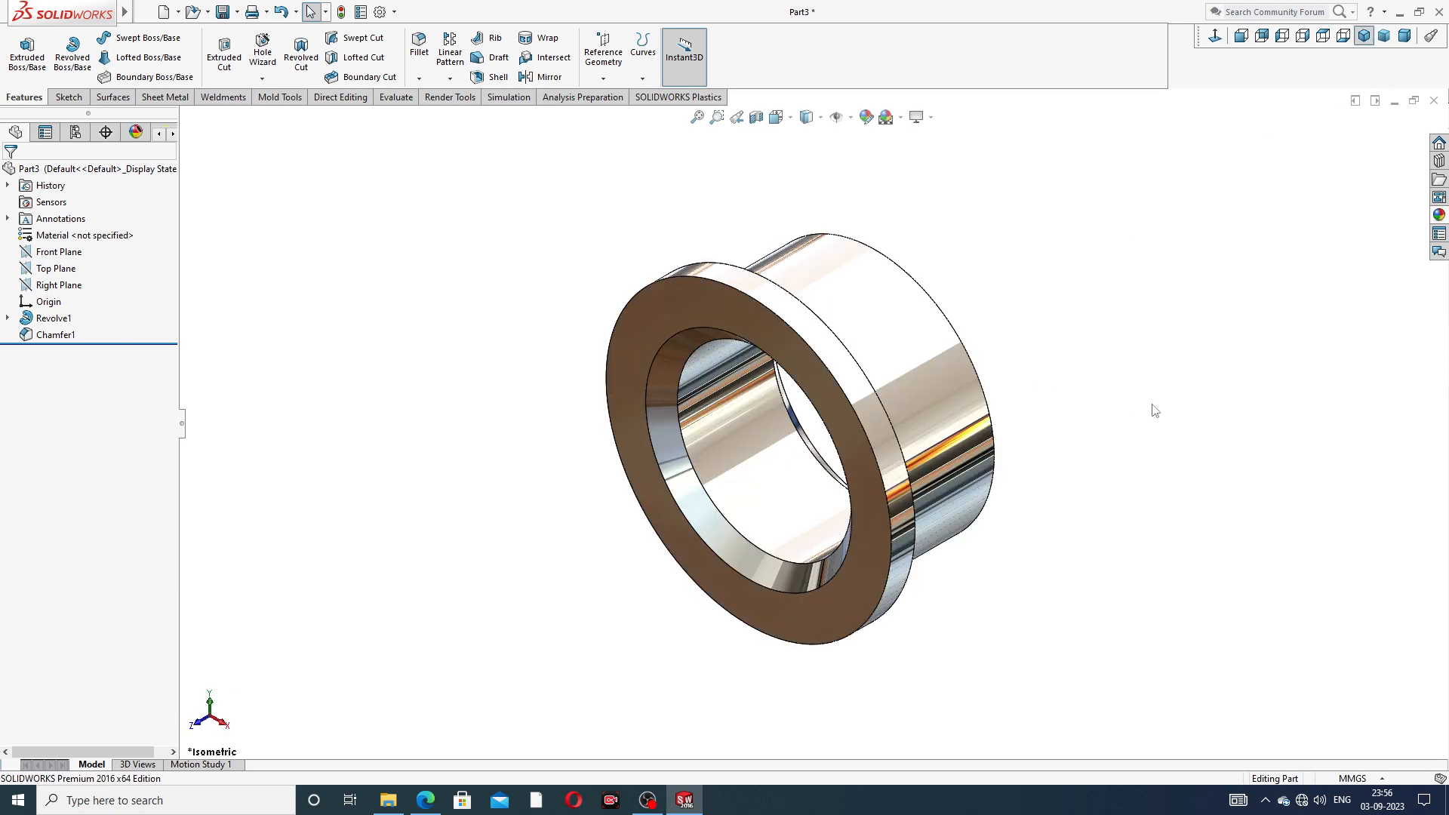
{"action": "middle_click_drag", "start_coordinate": [1152, 408], "coordinate": [1038, 305]}
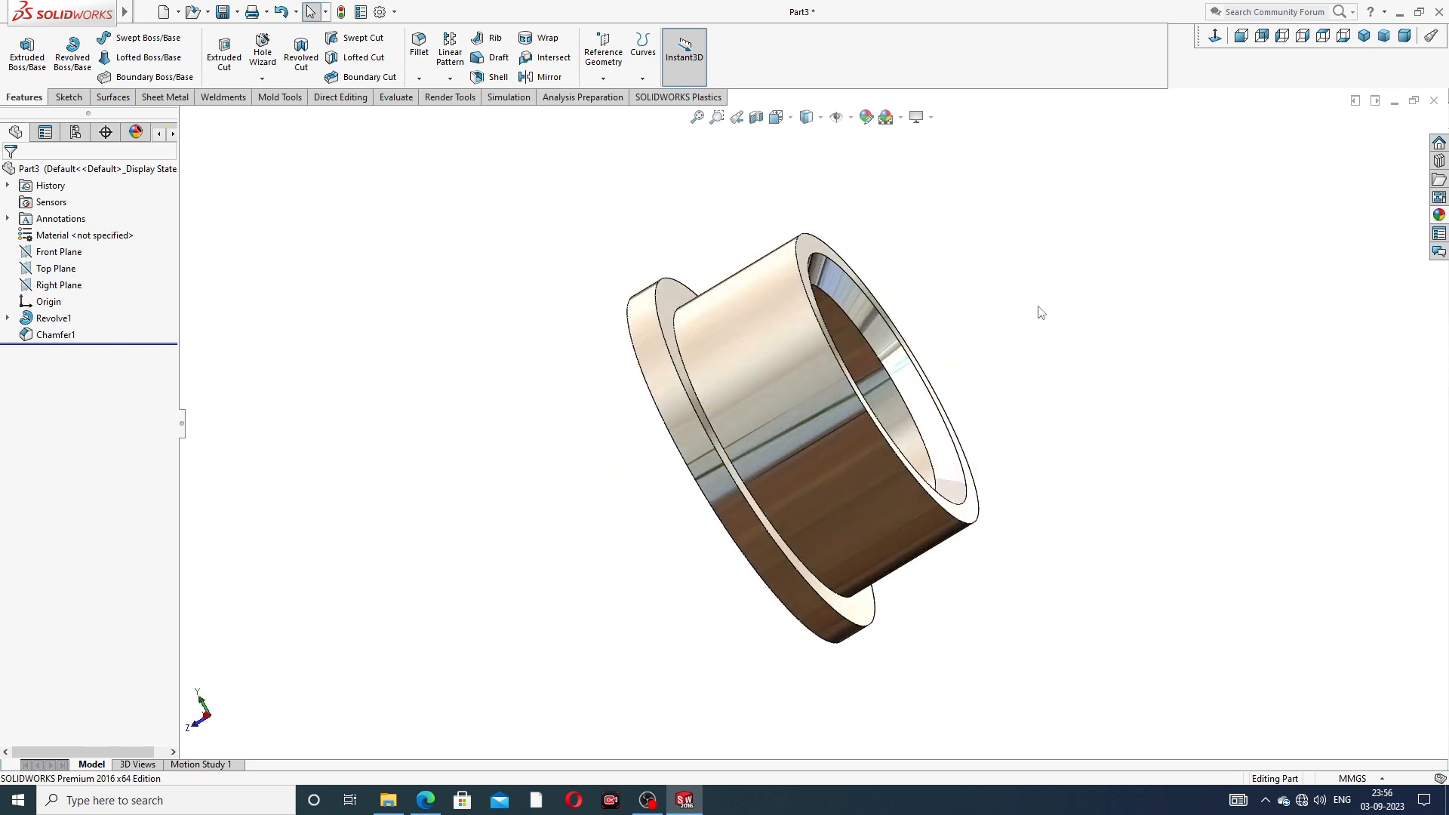
{"action": "scroll", "coordinate": [1039, 311], "scroll_direction": "up", "scroll_amount": 2}
{"action": "mouse_move", "coordinate": [875, 452]}
{"action": "middle_mouse_down"}
{"action": "mouse_move", "coordinate": [836, 459]}
{"action": "mouse_move", "coordinate": [1022, 307]}
{"action": "mouse_move", "coordinate": [932, 220]}
{"action": "mouse_move", "coordinate": [948, 311]}
{"action": "middle_mouse_up"}
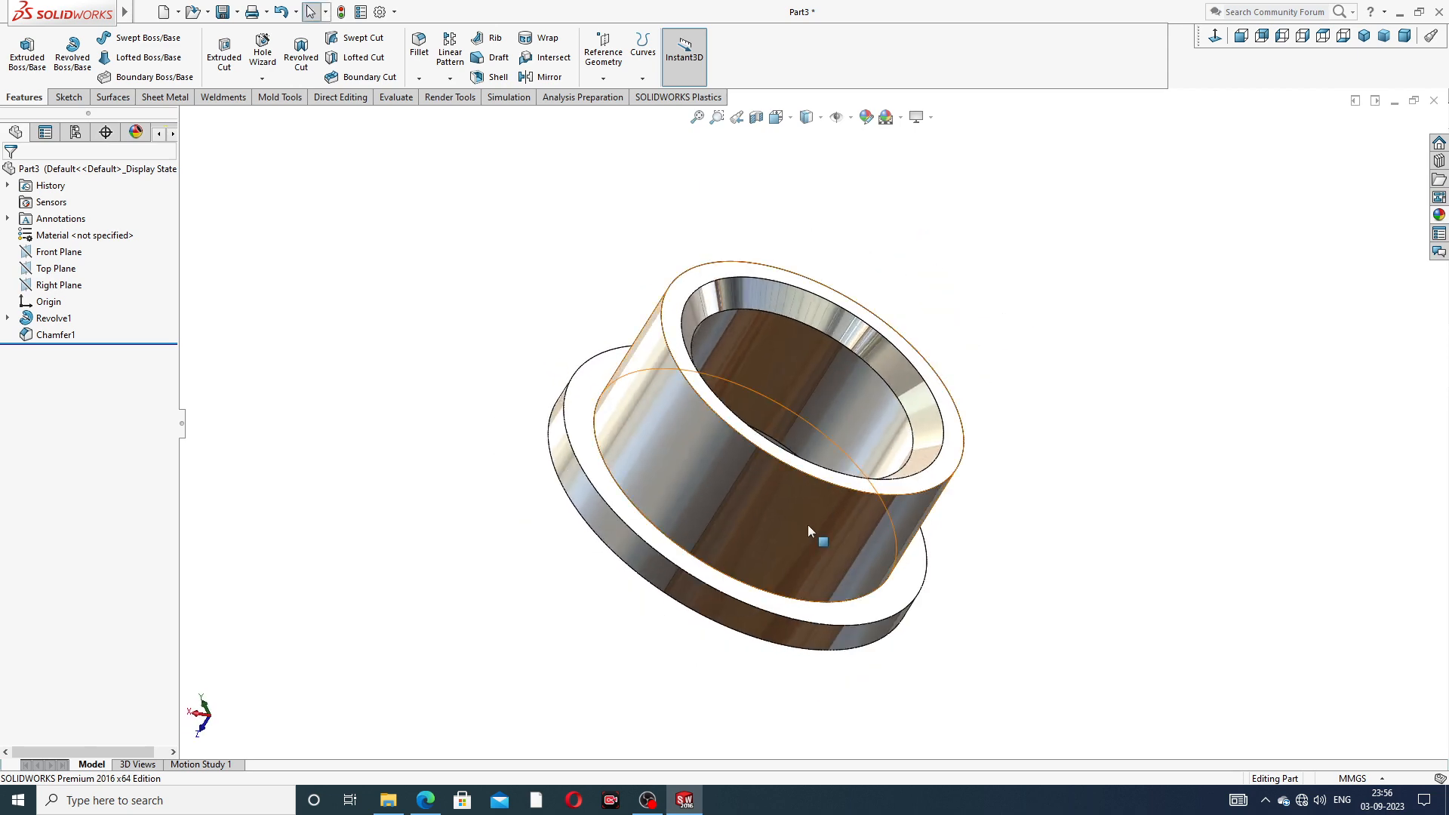
{"action": "scroll", "coordinate": [808, 524], "scroll_direction": "down", "scroll_amount": 2}
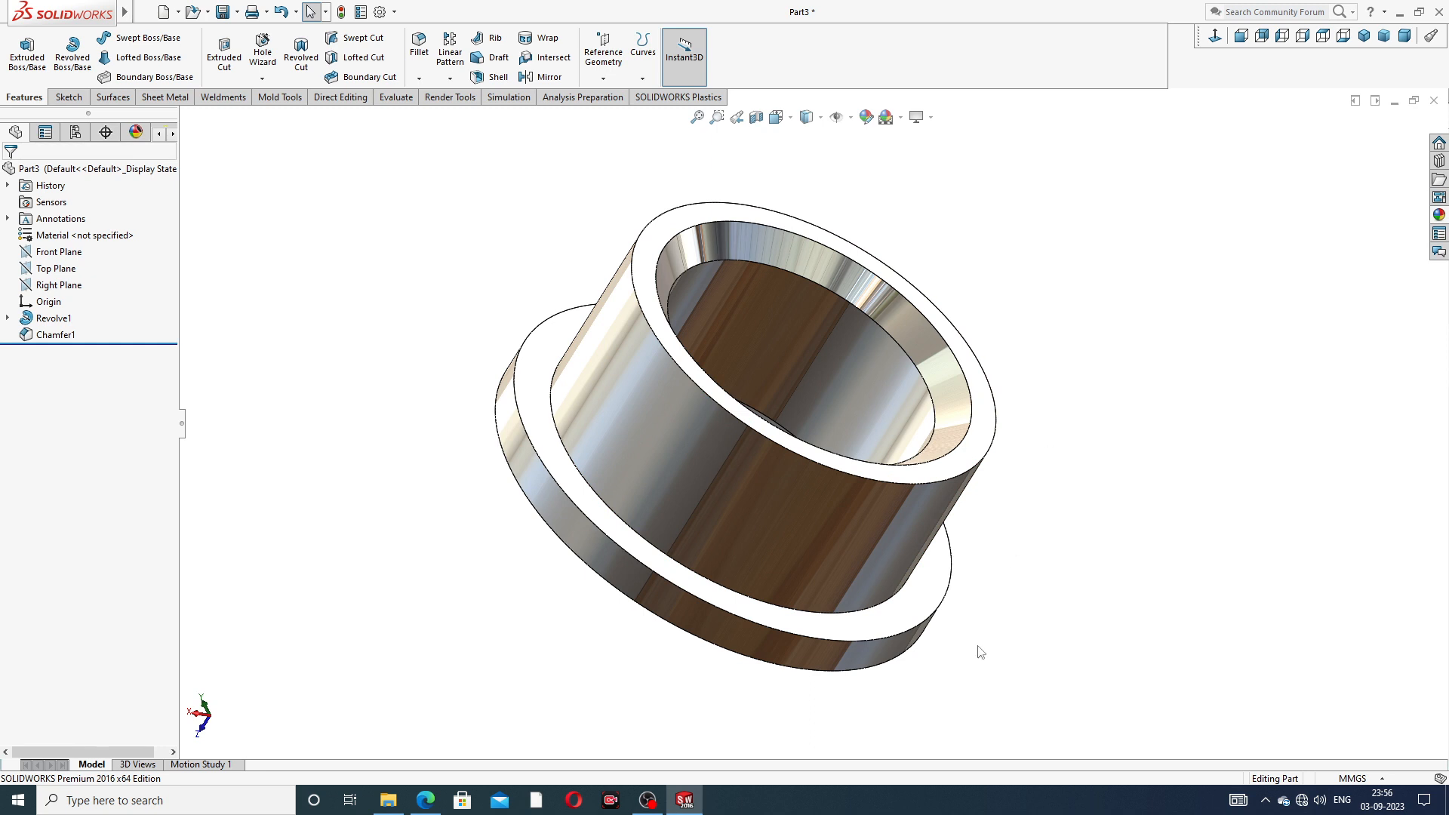